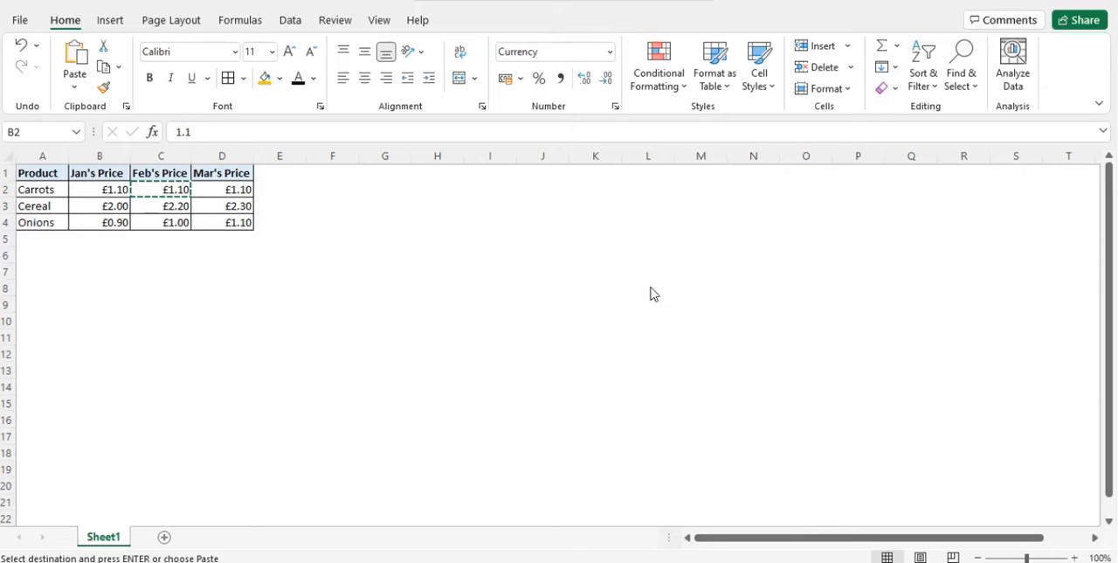
Paste the copied February carrots price into cell B2 and end the copy selection.
{"action": "type", "text": "£1.10"}
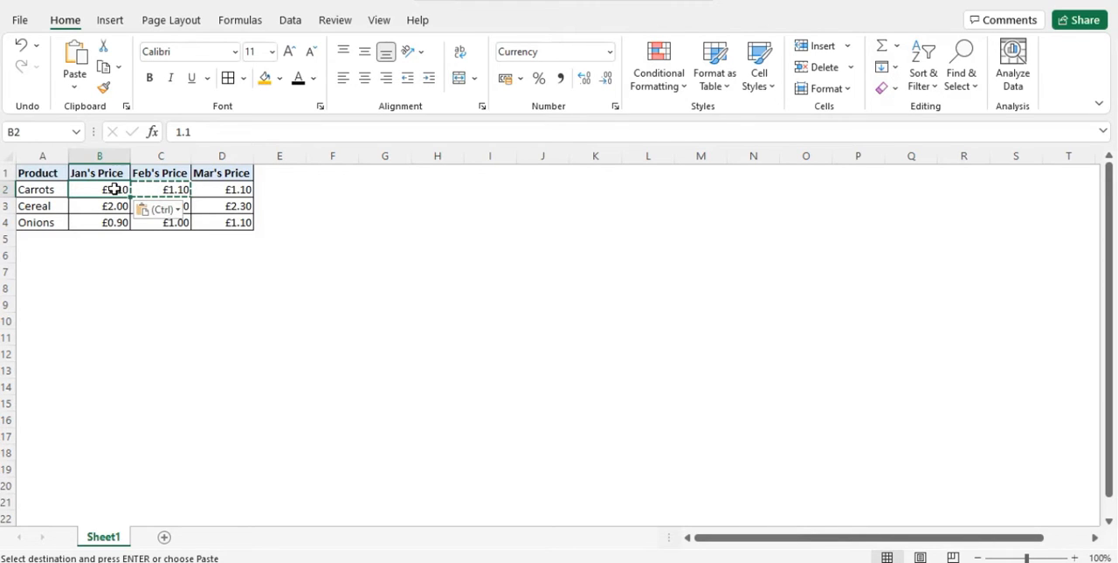
{"action": "key", "text": "Escape"}
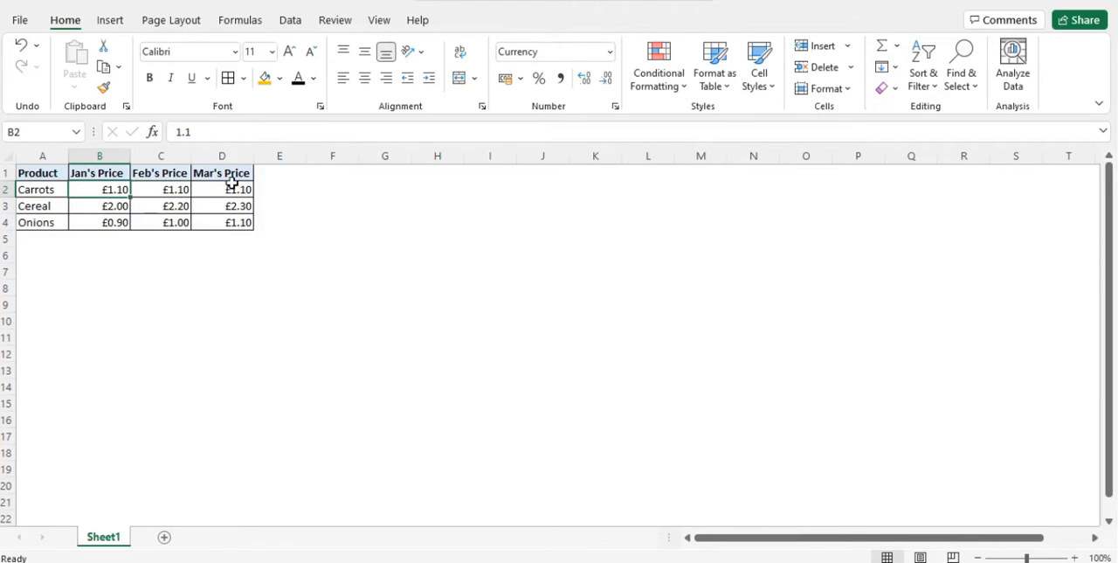
Try a 90-degree text orientation in the alignment formatting of cell B2, and discard the changes.
{"action": "right_click", "coordinate": [103, 189]}
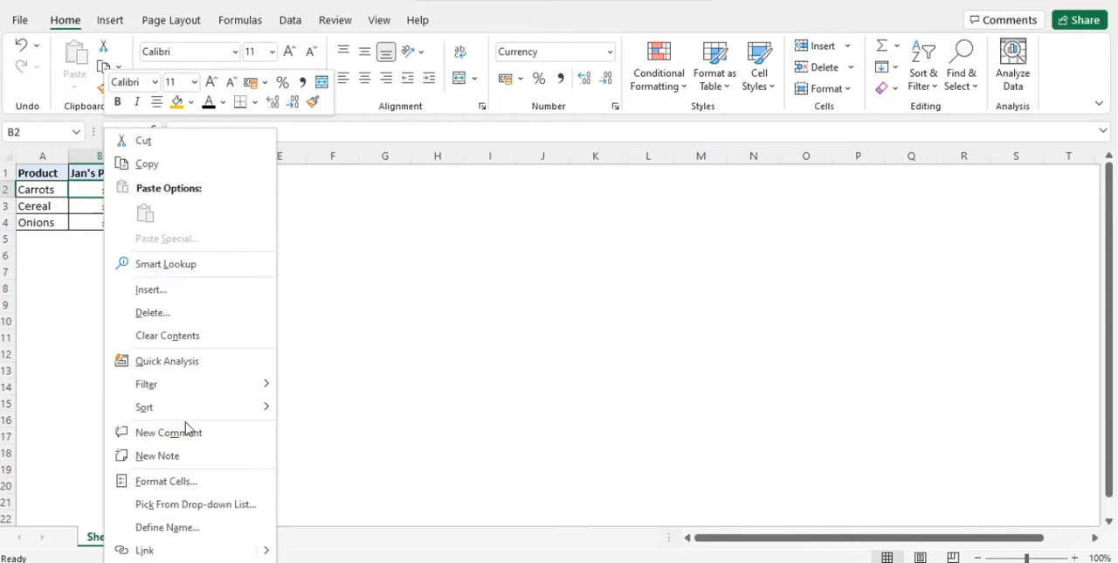
{"action": "left_click", "coordinate": [191, 482]}
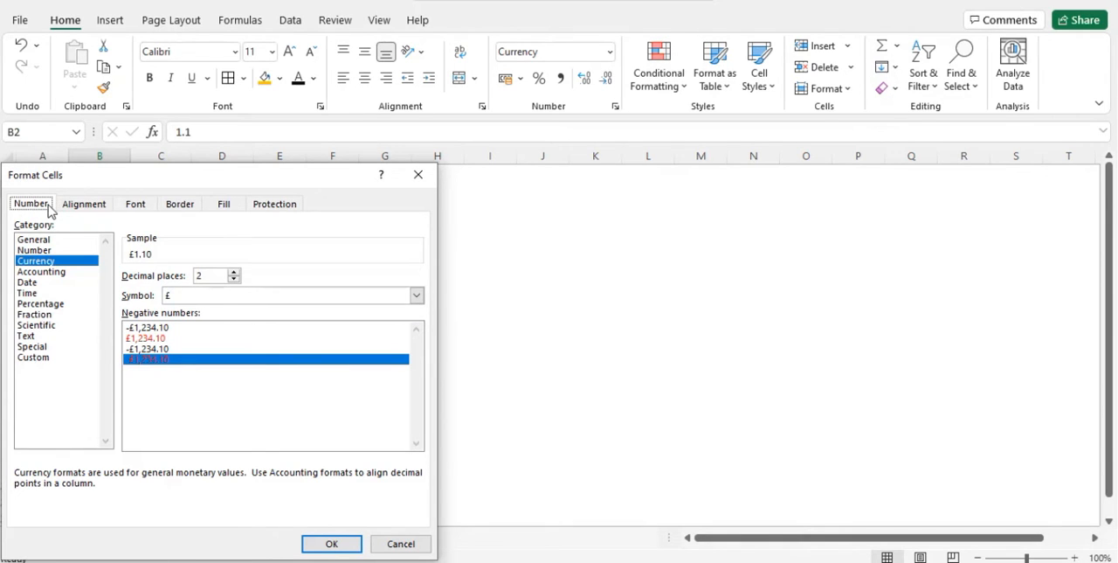
{"action": "left_click", "coordinate": [87, 209]}
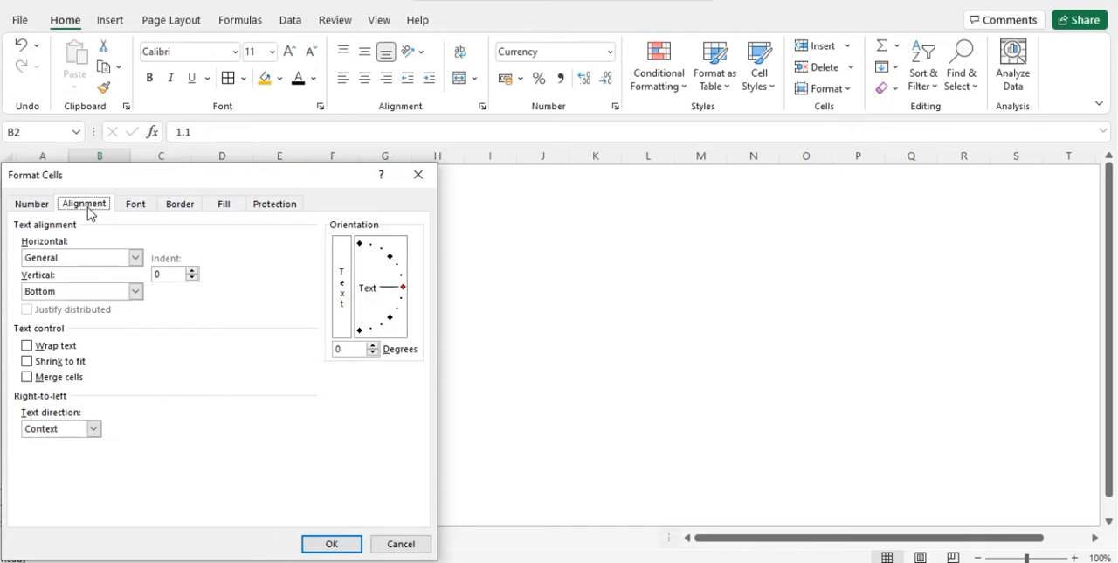
{"action": "left_click", "coordinate": [361, 245]}
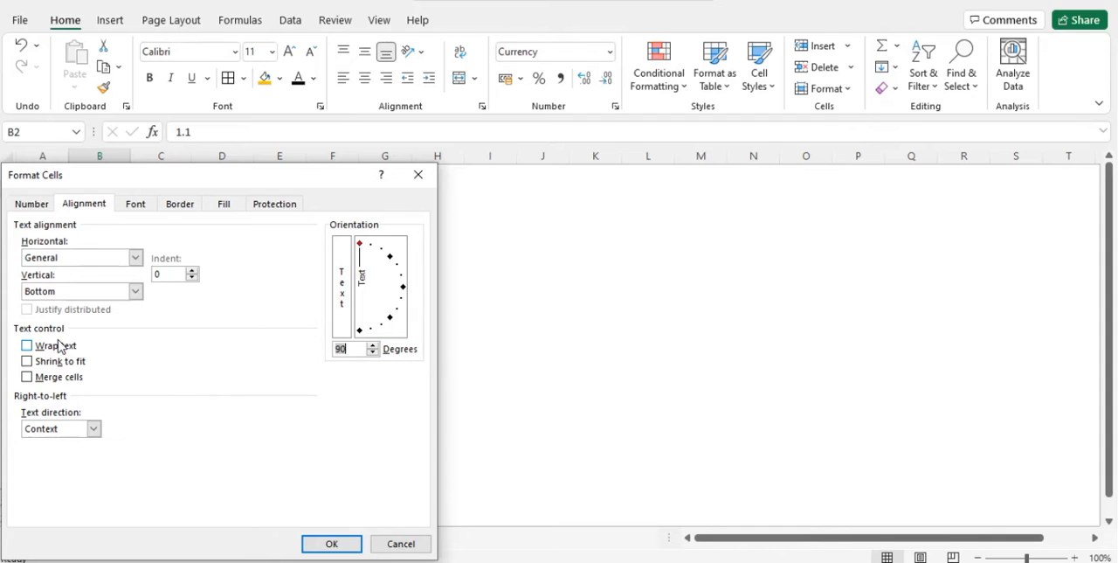
{"action": "left_click", "coordinate": [400, 289]}
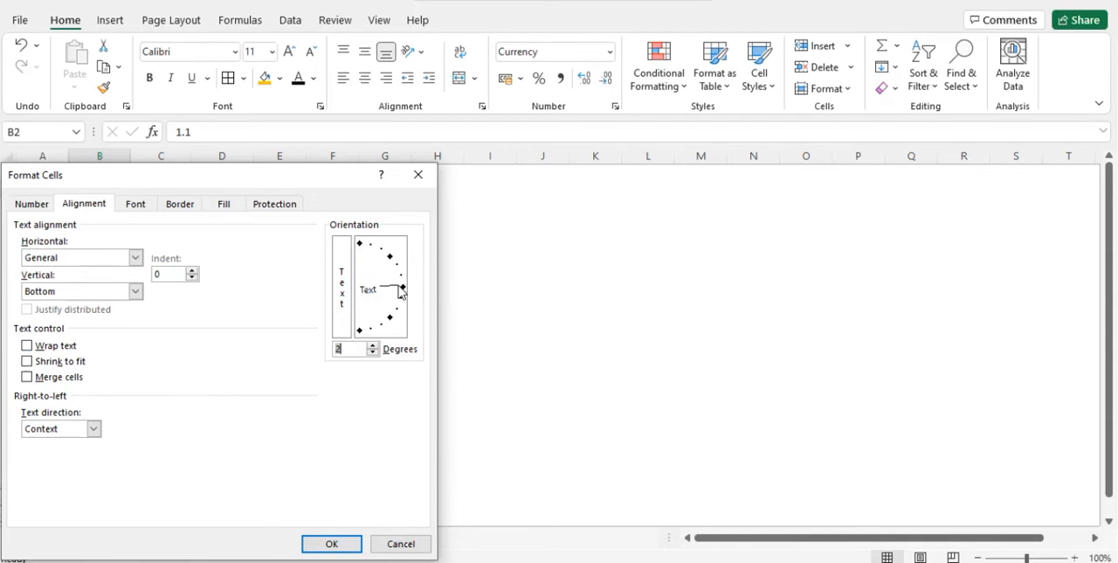
{"action": "left_click", "coordinate": [414, 548]}
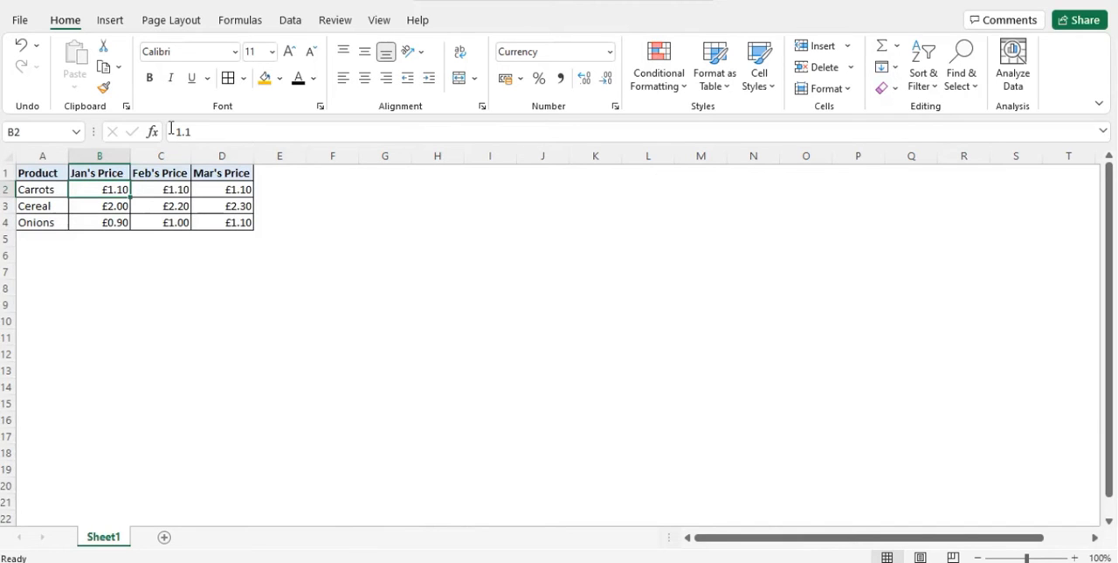
Try merging the carrots prices in B2:D2 through cell formatting, and undo the merge.
{"action": "key", "text": "shift+Right"}
{"action": "key", "text": "shift+Right"}
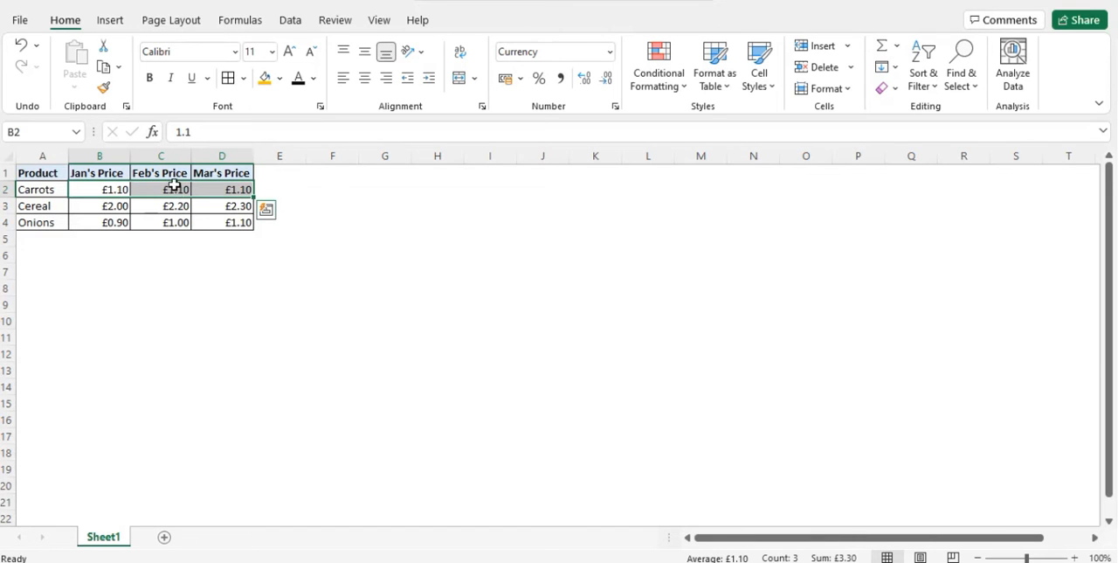
{"action": "right_click", "coordinate": [174, 189]}
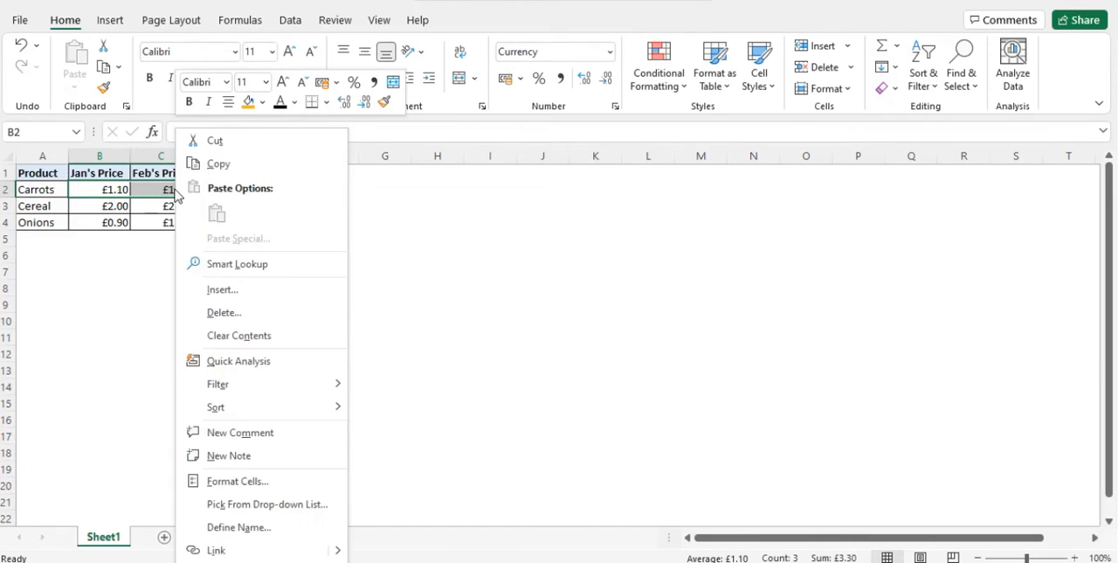
{"action": "left_click", "coordinate": [294, 479]}
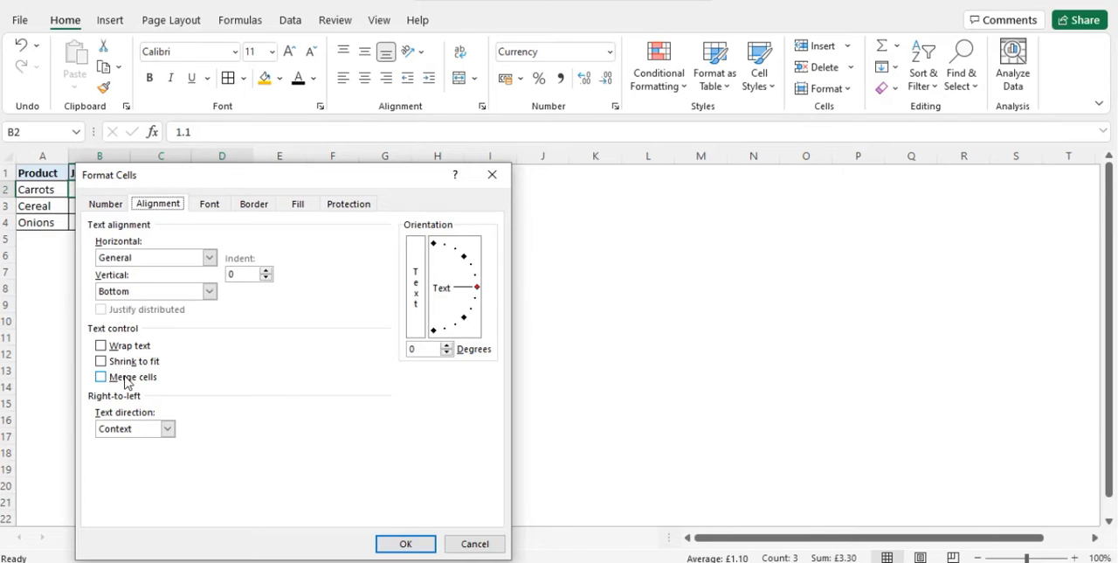
{"action": "left_click", "coordinate": [122, 377]}
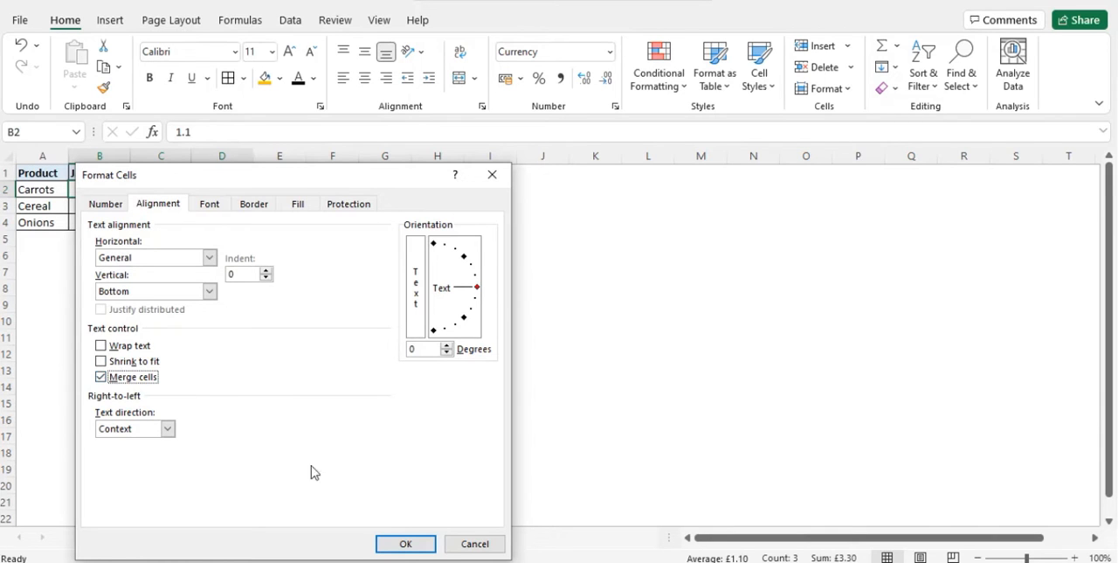
{"action": "left_click", "coordinate": [395, 544]}
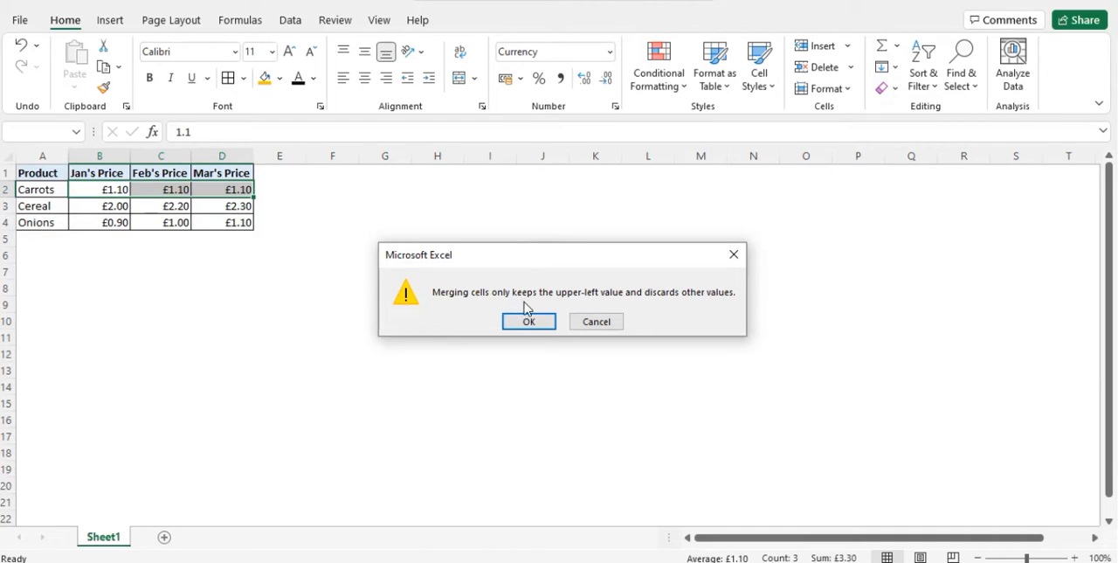
{"action": "left_click", "coordinate": [529, 320]}
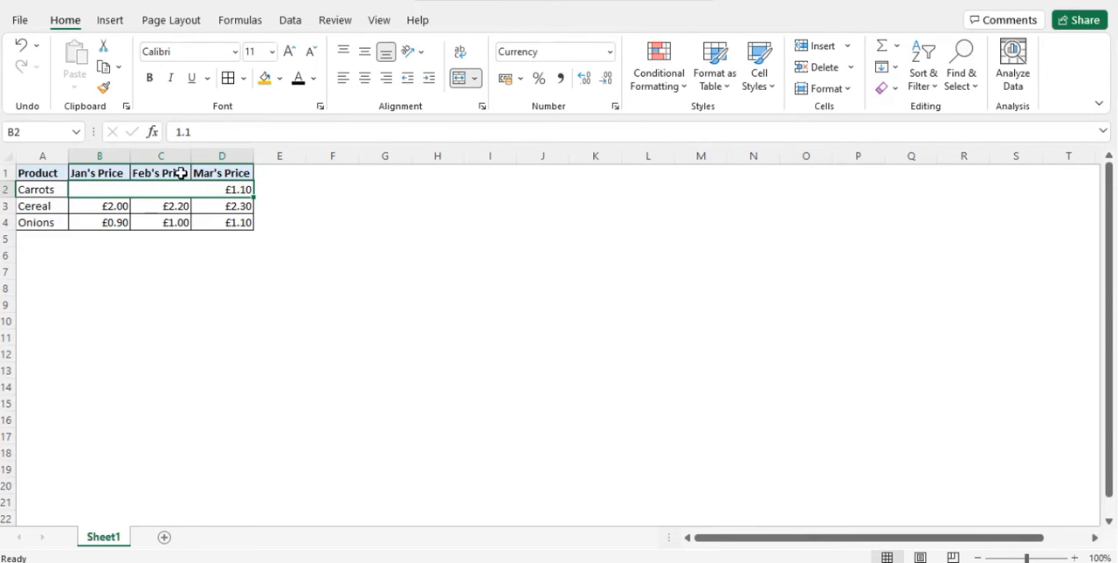
{"action": "key", "text": "ctrl+z"}
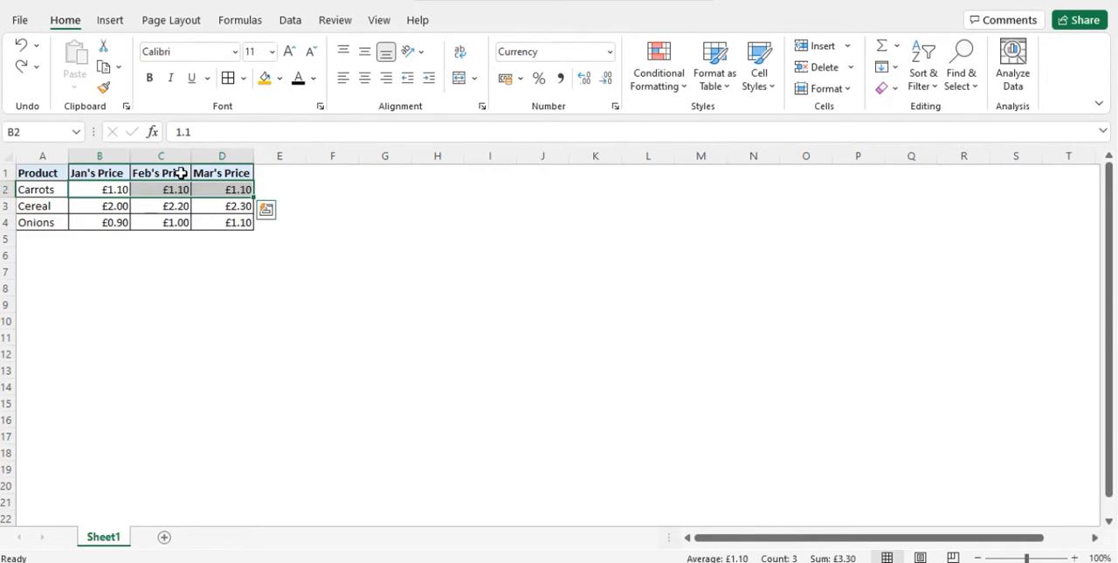
Open the cell formatting for C2 and examine its font, border, fill pattern and protection options.
{"action": "left_click", "coordinate": [161, 186]}
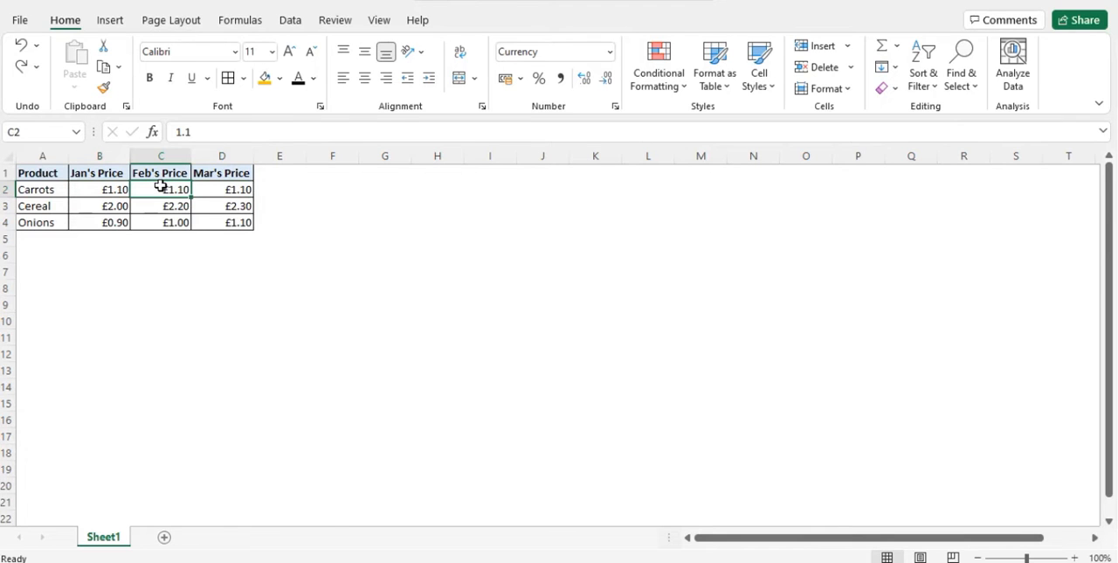
{"action": "right_click", "coordinate": [161, 186]}
{"action": "left_click", "coordinate": [227, 481]}
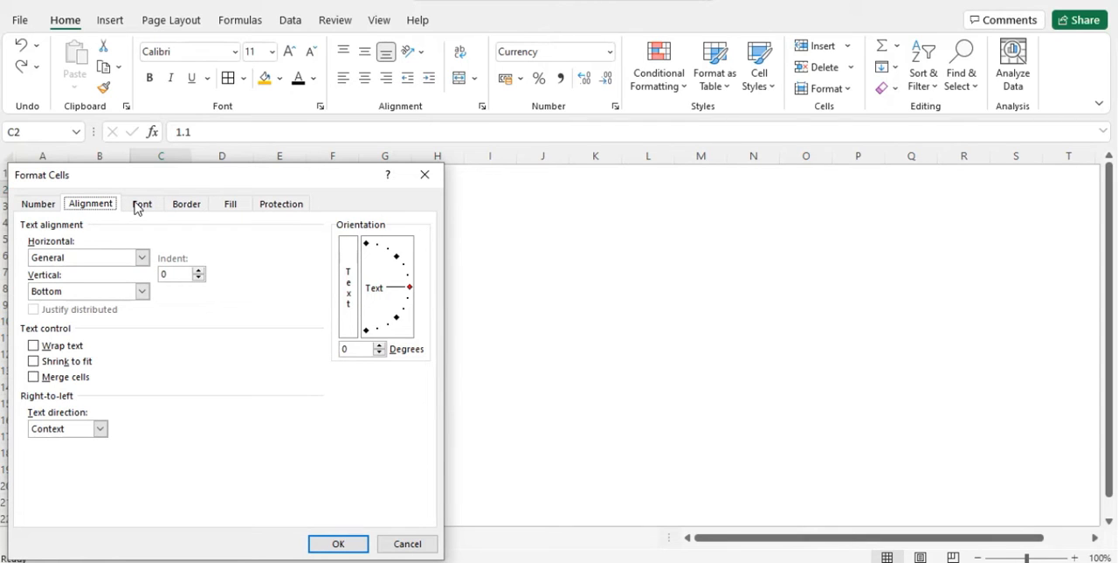
{"action": "left_click", "coordinate": [139, 205]}
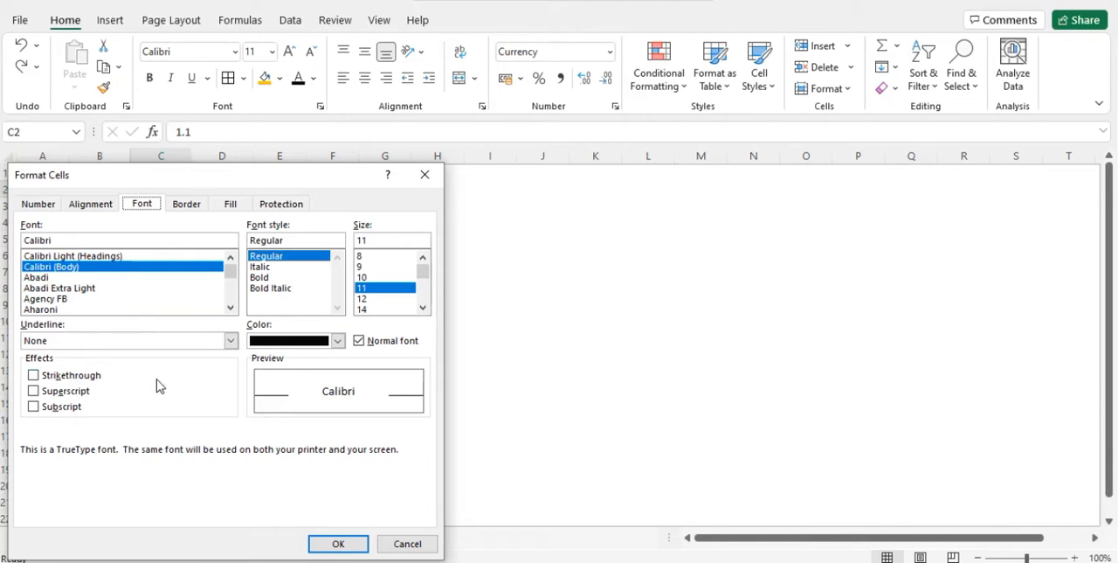
{"action": "left_click", "coordinate": [196, 208]}
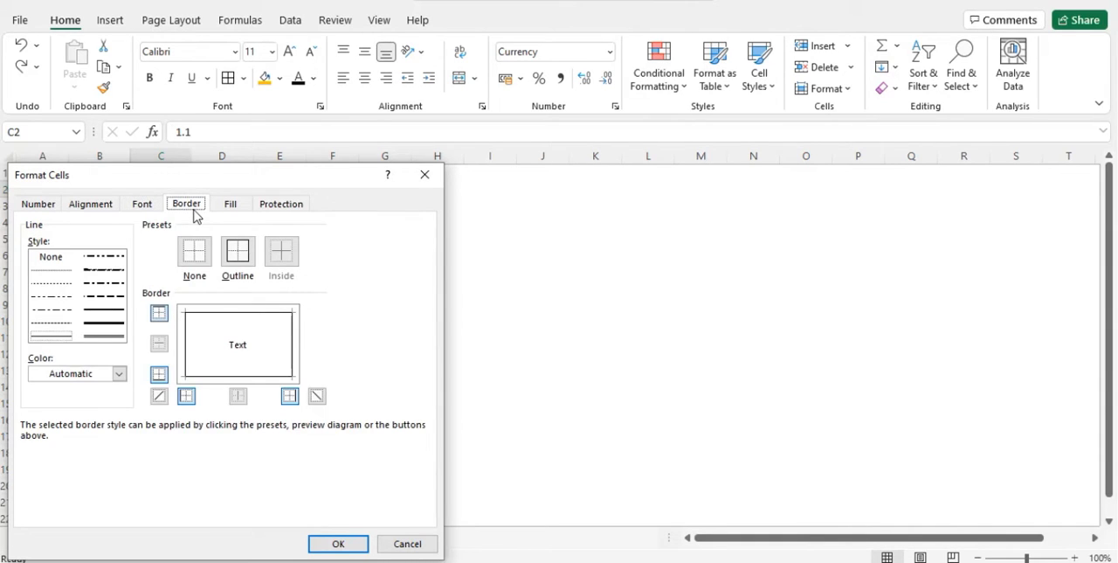
{"action": "left_click", "coordinate": [120, 373]}
{"action": "left_click", "coordinate": [120, 373]}
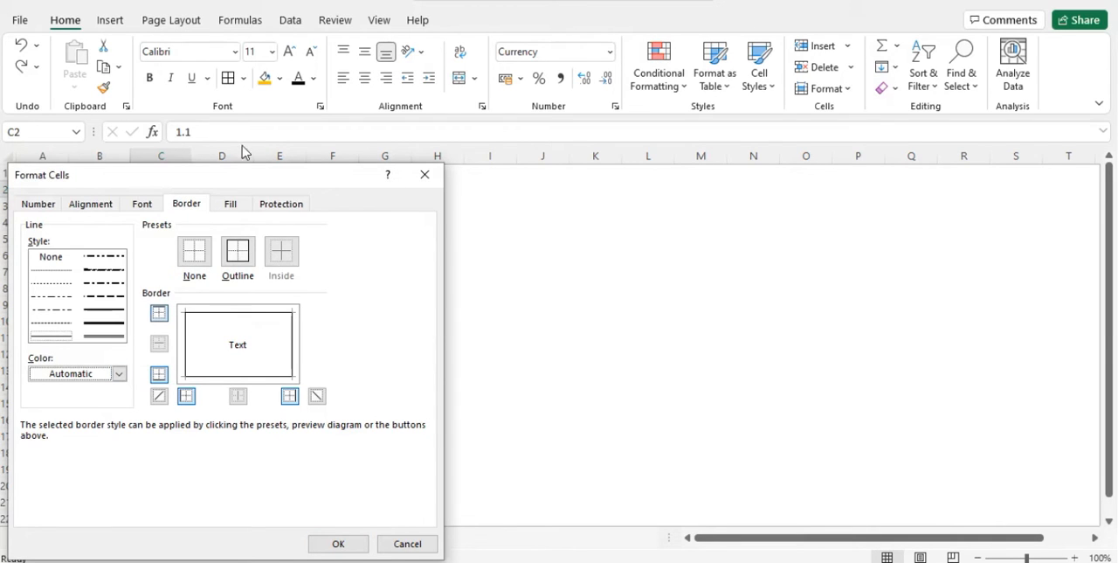
{"action": "left_click", "coordinate": [232, 206]}
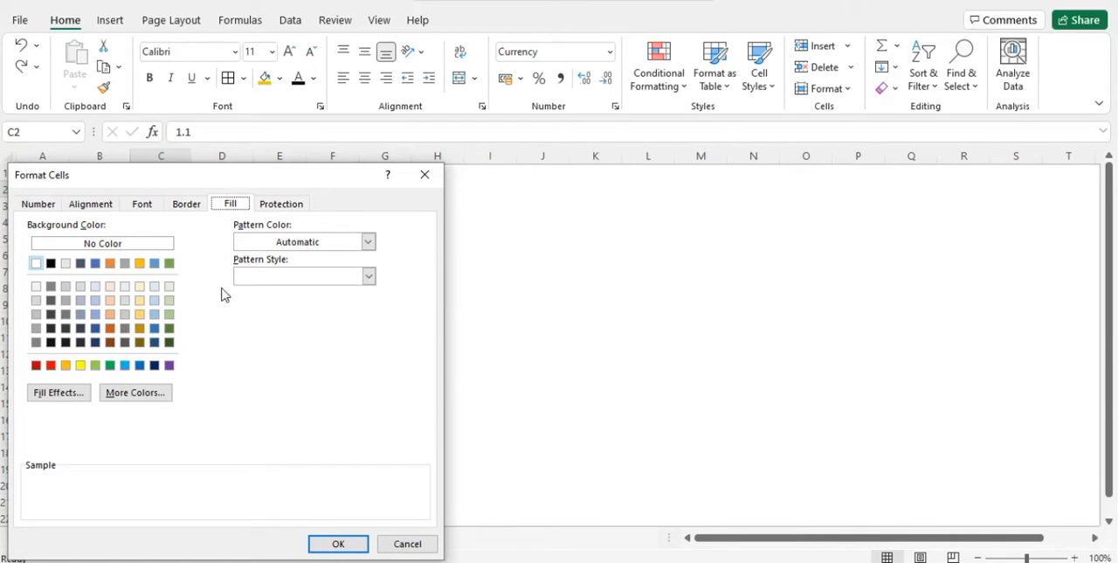
{"action": "left_click", "coordinate": [270, 273]}
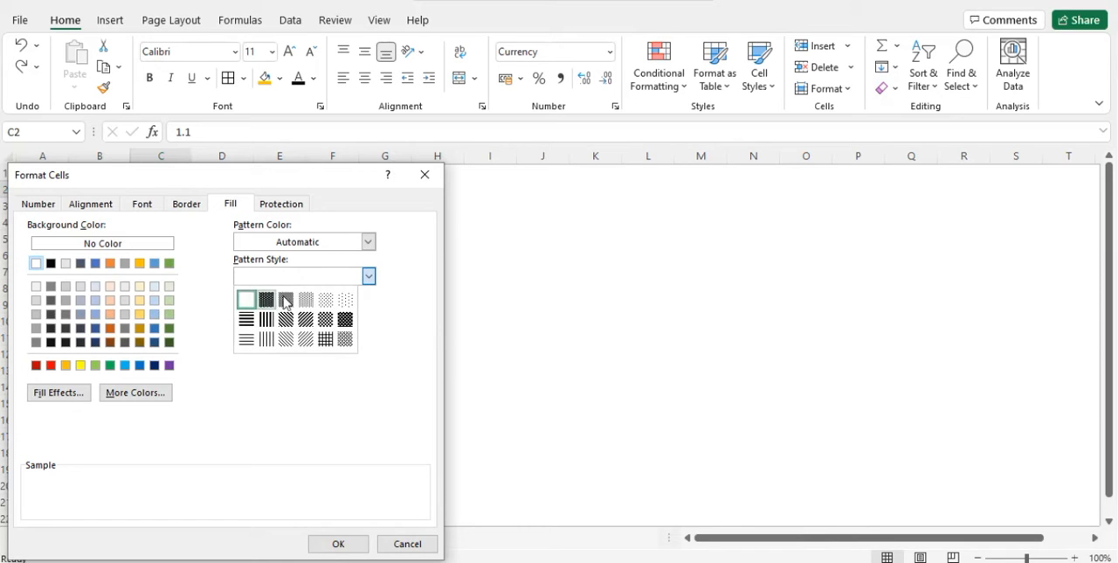
{"action": "left_click", "coordinate": [202, 228]}
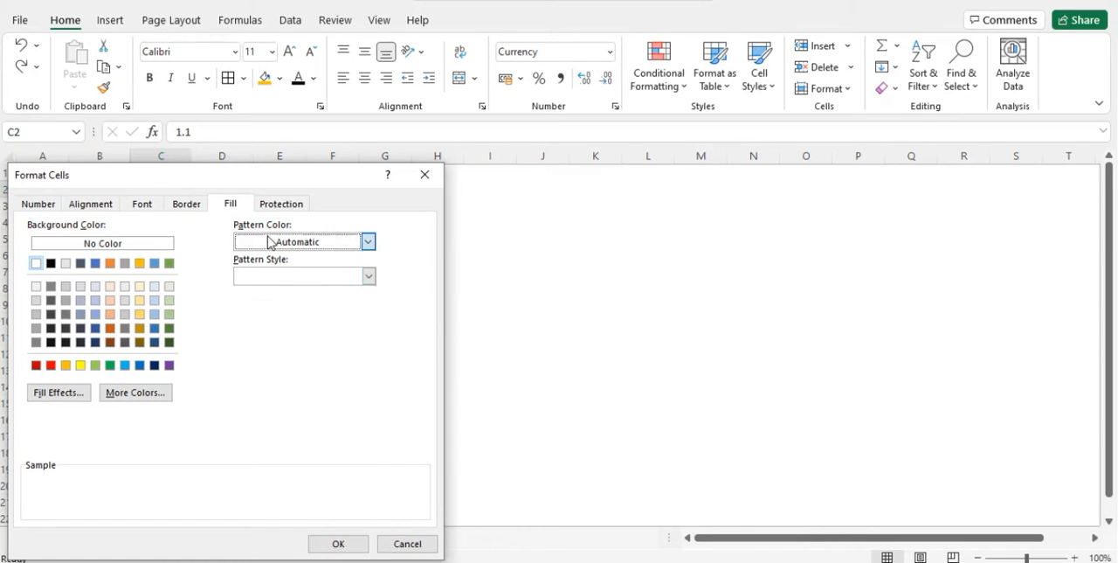
{"action": "left_click", "coordinate": [270, 242]}
{"action": "left_click", "coordinate": [211, 251]}
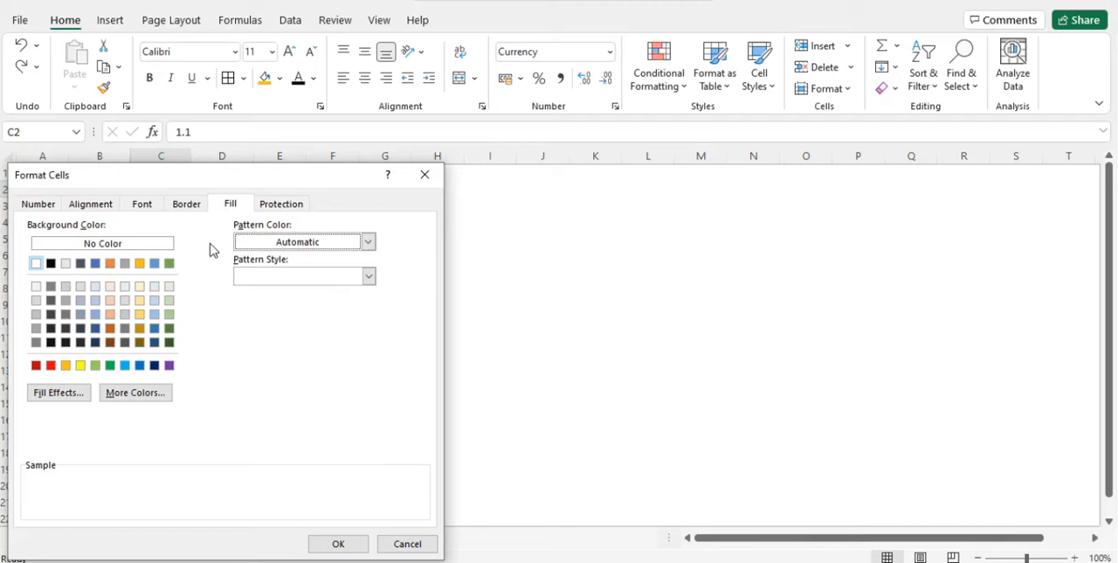
{"action": "left_click", "coordinate": [276, 203]}
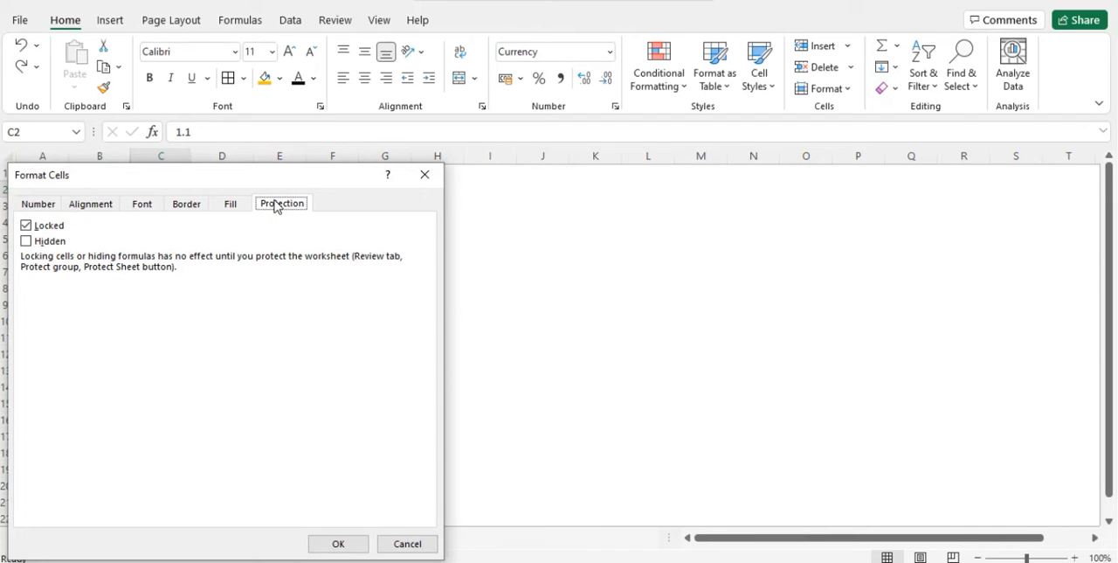
Format cell C2 as Number with 1 decimal place and no thousands separator.
{"action": "left_click", "coordinate": [35, 206]}
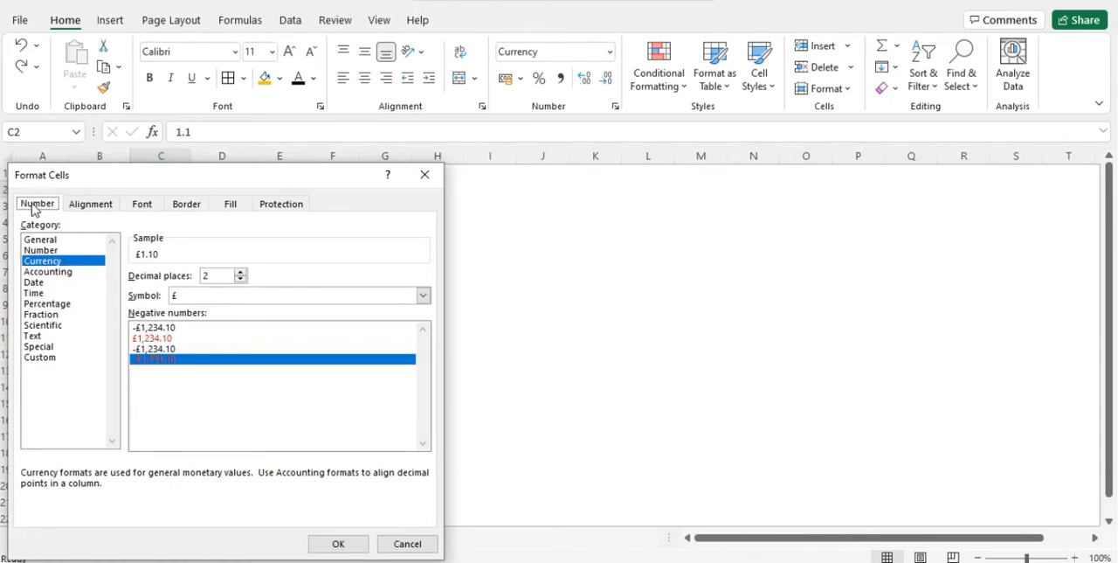
{"action": "left_click", "coordinate": [73, 241]}
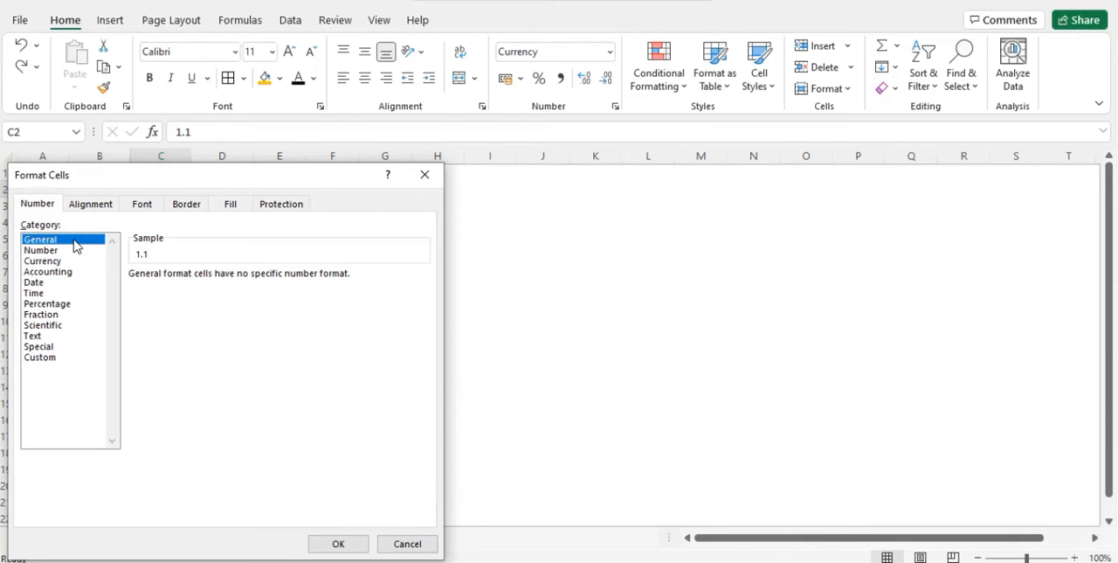
{"action": "left_click", "coordinate": [80, 252]}
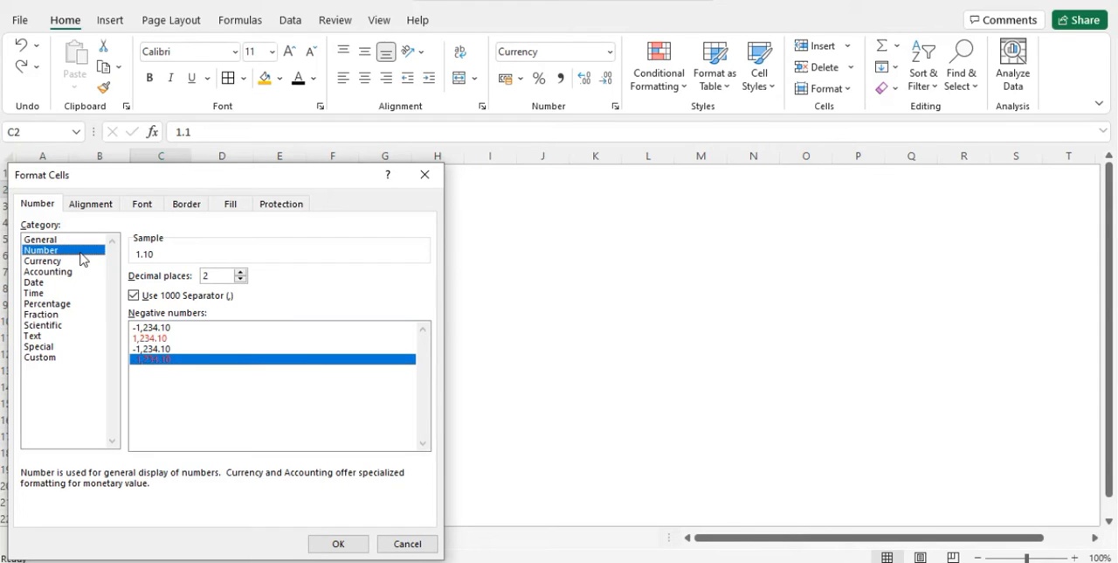
{"action": "left_click", "coordinate": [241, 279]}
{"action": "left_click", "coordinate": [134, 297]}
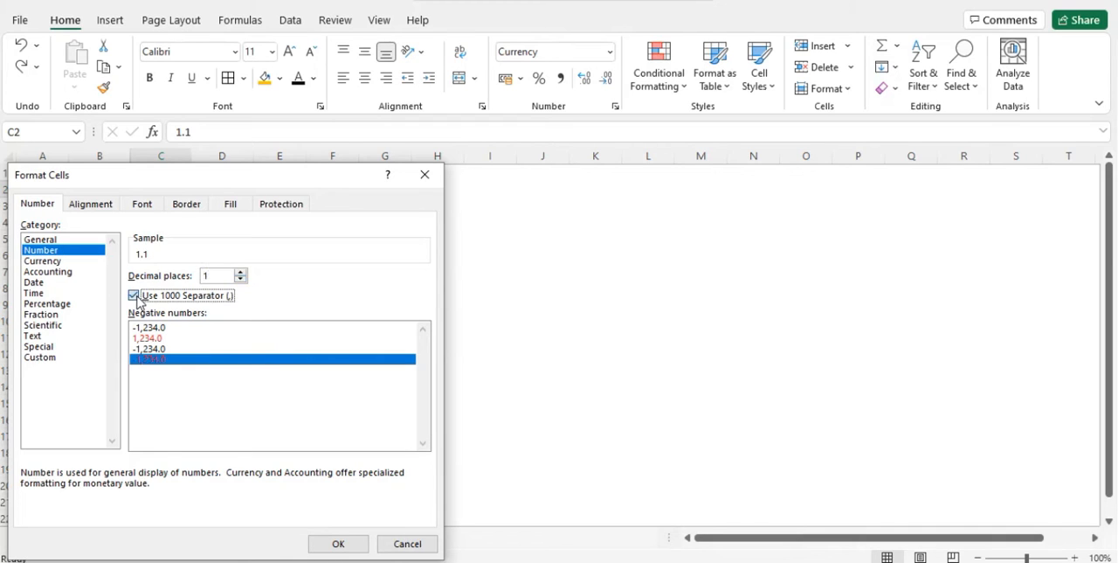
{"action": "left_click", "coordinate": [344, 544]}
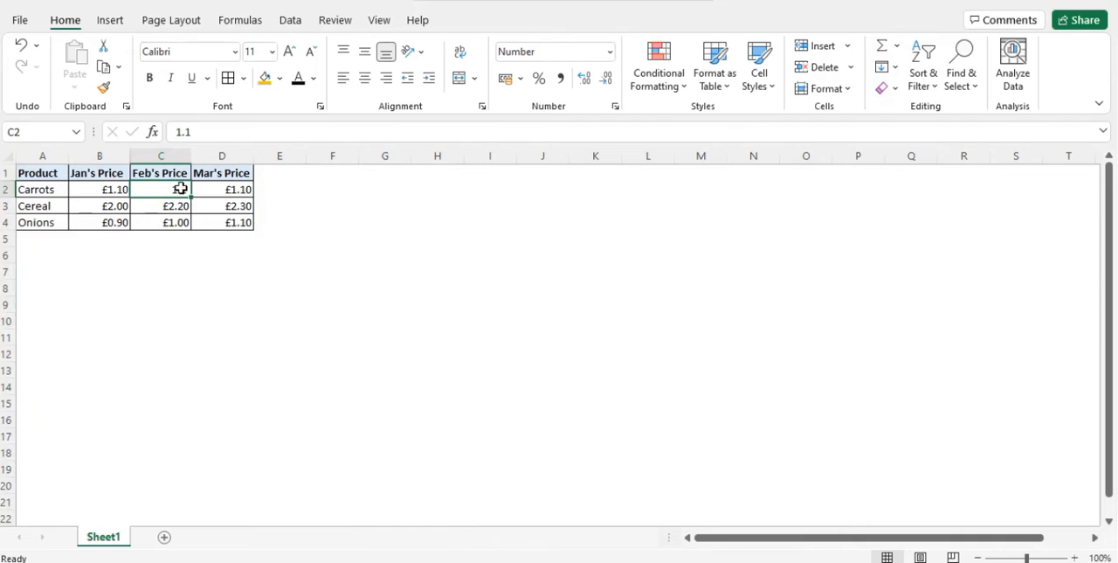
Format cell C3 as Number with 4 decimal places and no thousands separator.
{"action": "left_click", "coordinate": [143, 208]}
{"action": "right_click", "coordinate": [144, 208]}
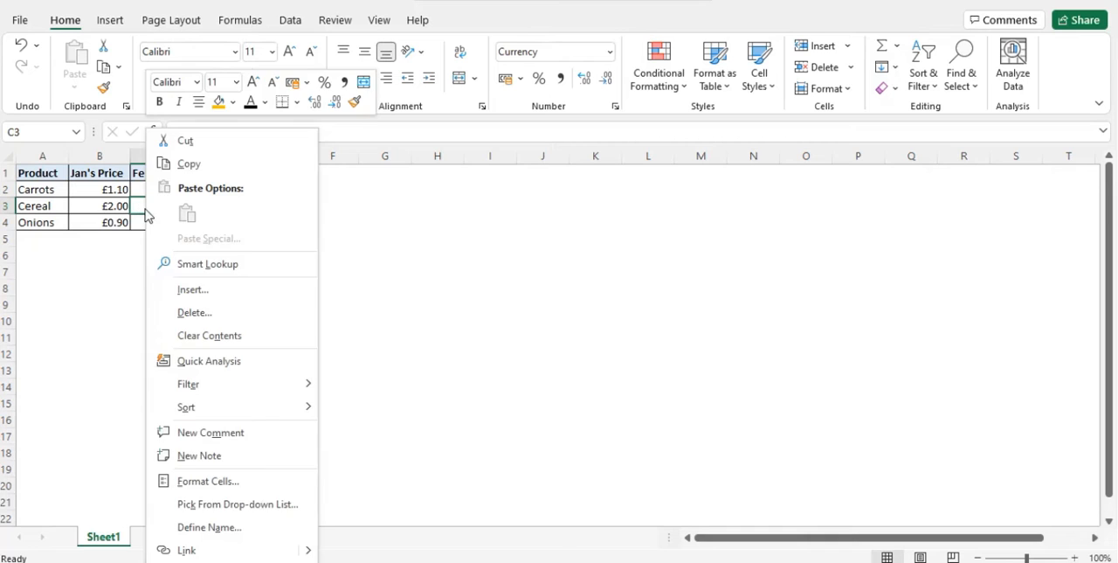
{"action": "left_click", "coordinate": [230, 482]}
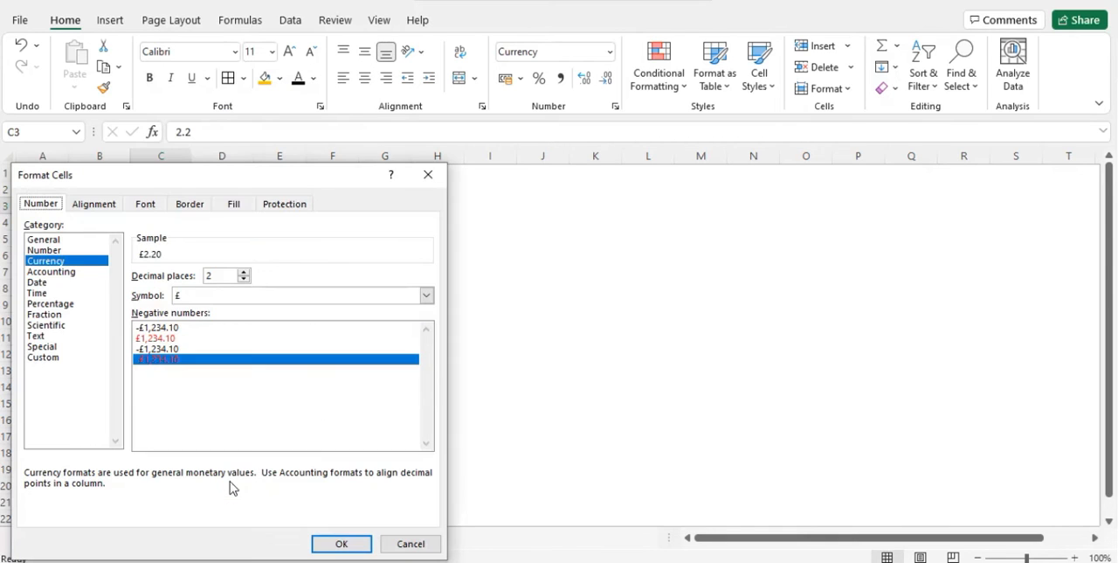
{"action": "double_click", "coordinate": [243, 273]}
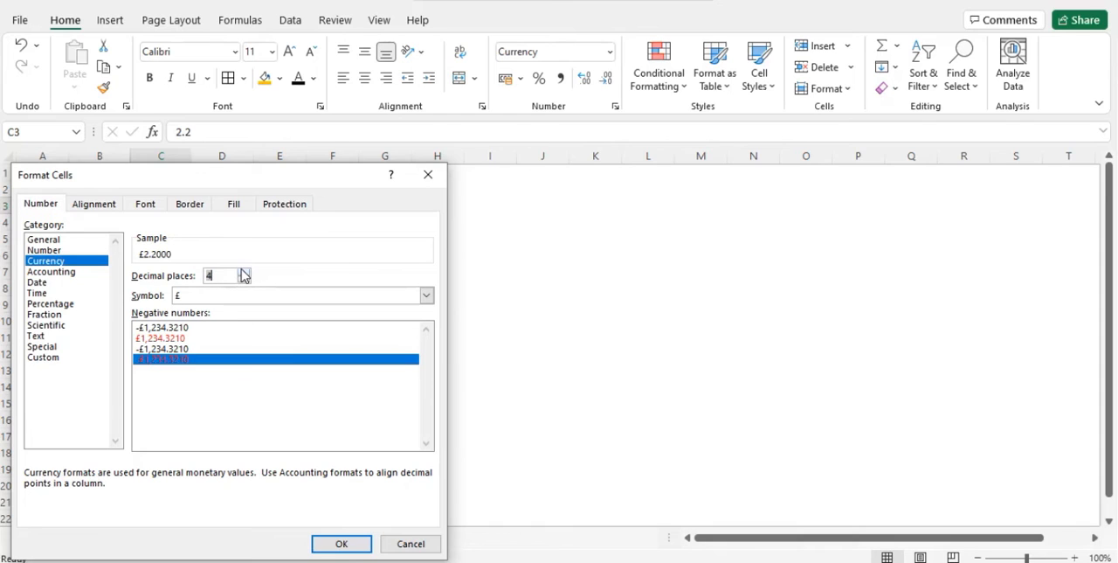
{"action": "left_click", "coordinate": [48, 250]}
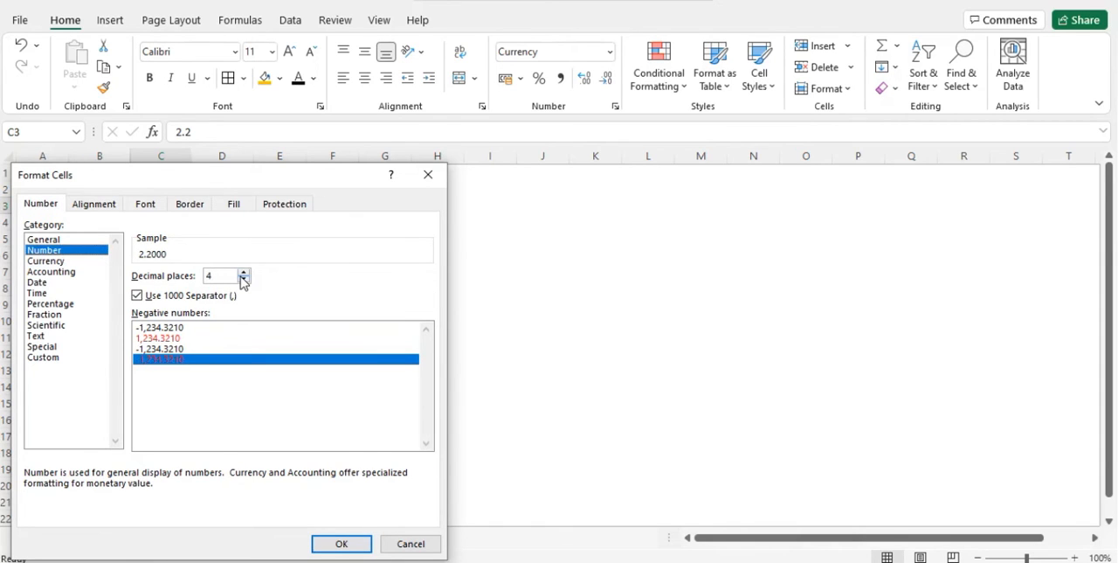
{"action": "left_click", "coordinate": [155, 298]}
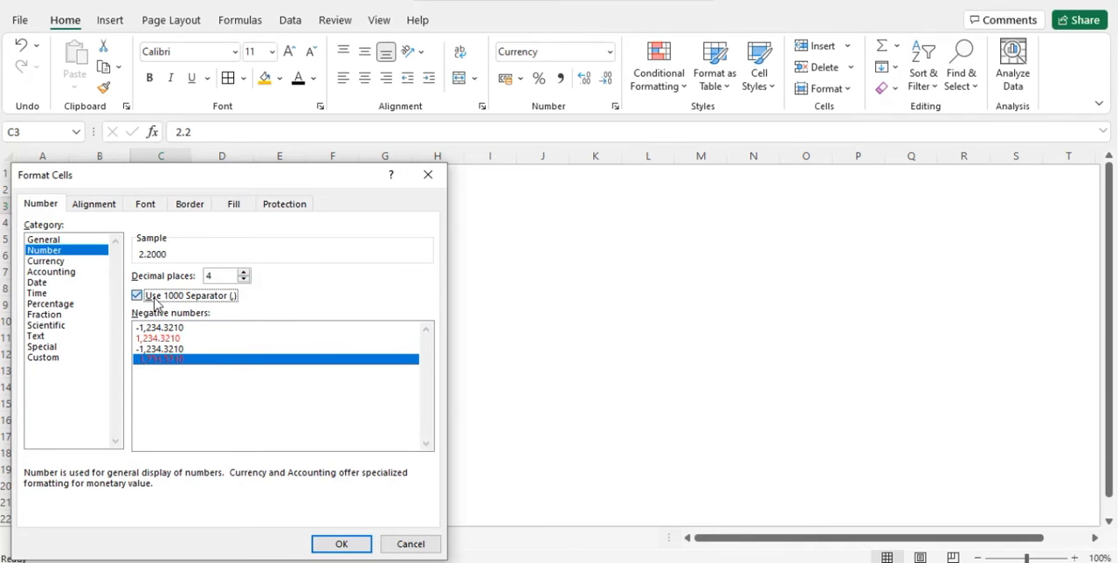
{"action": "left_click", "coordinate": [342, 544]}
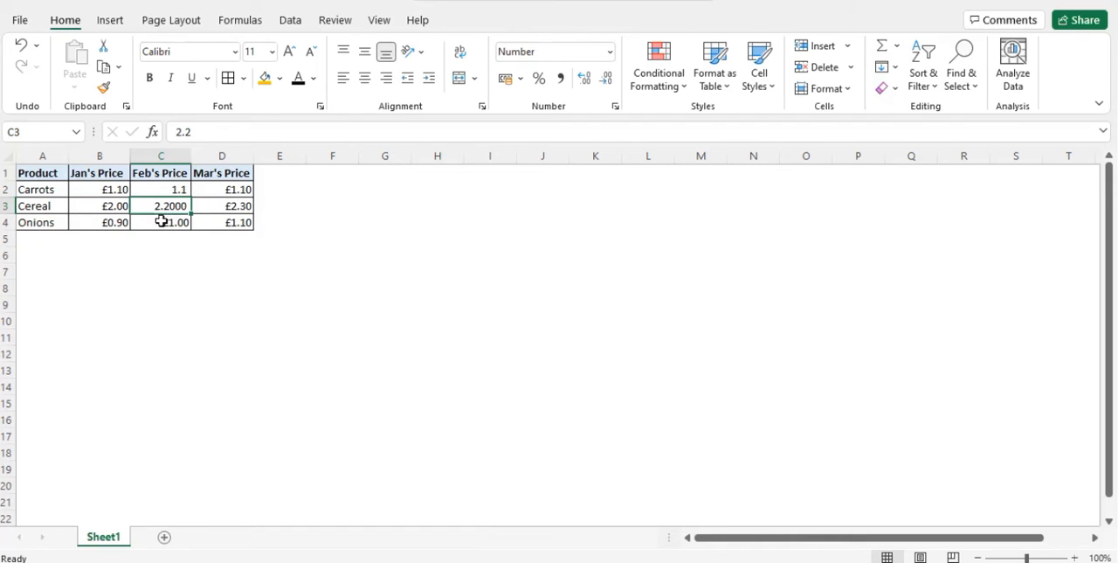
Format cell B2 as Currency with the $ English (United States) symbol.
{"action": "left_click", "coordinate": [107, 187]}
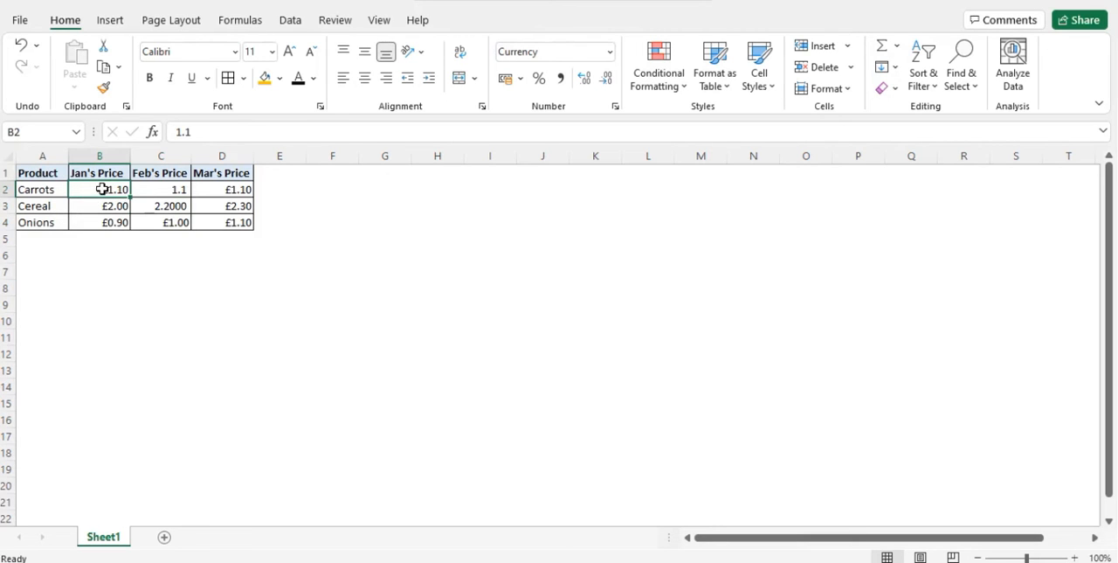
{"action": "right_click", "coordinate": [102, 190]}
{"action": "left_click", "coordinate": [190, 485]}
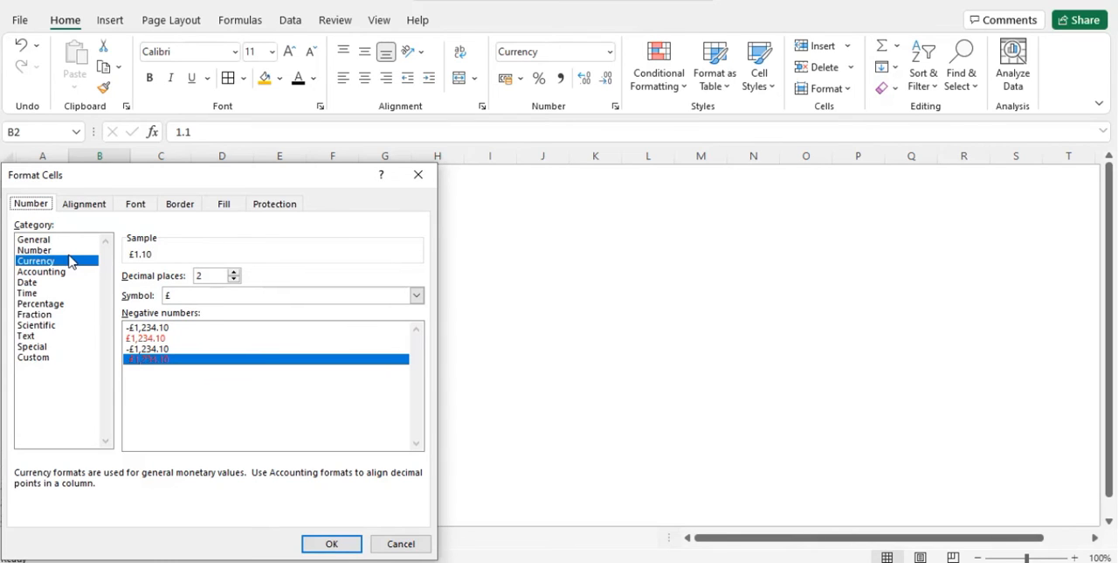
{"action": "left_click", "coordinate": [234, 297]}
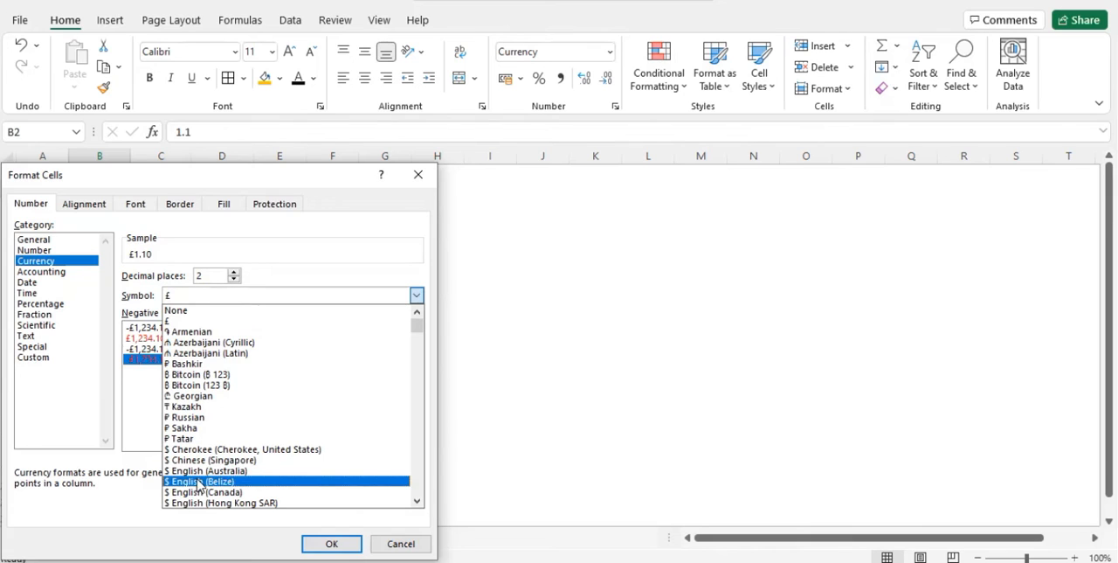
{"action": "key", "text": "Down"}
{"action": "key", "text": "Down"}
{"action": "key", "text": "Down"}
{"action": "key", "text": "Down"}
{"action": "key", "text": "Down"}
{"action": "key", "text": "Down"}
{"action": "key", "text": "Down"}
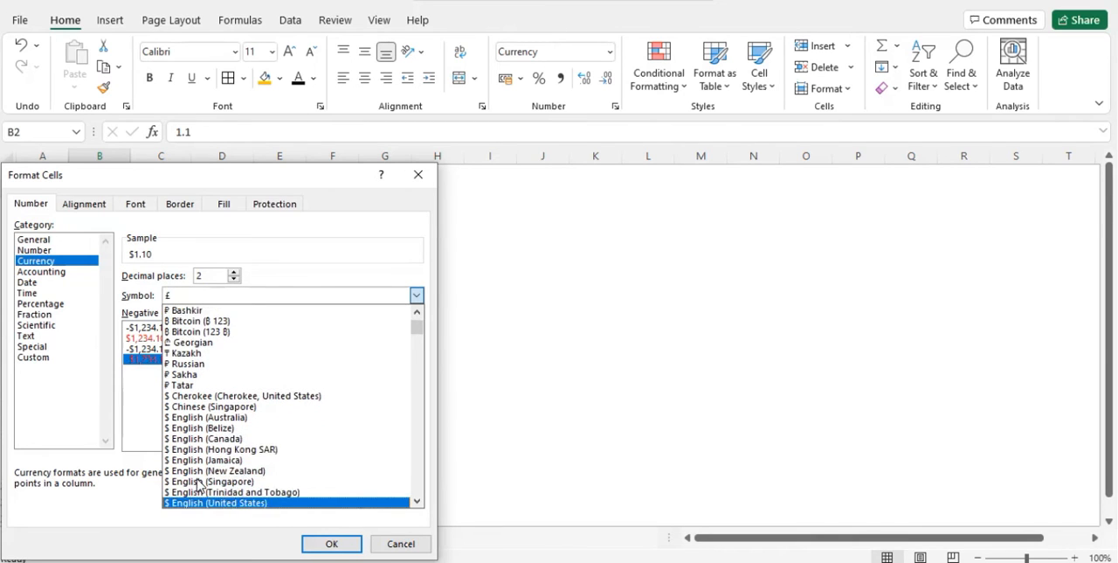
{"action": "key", "text": "Return"}
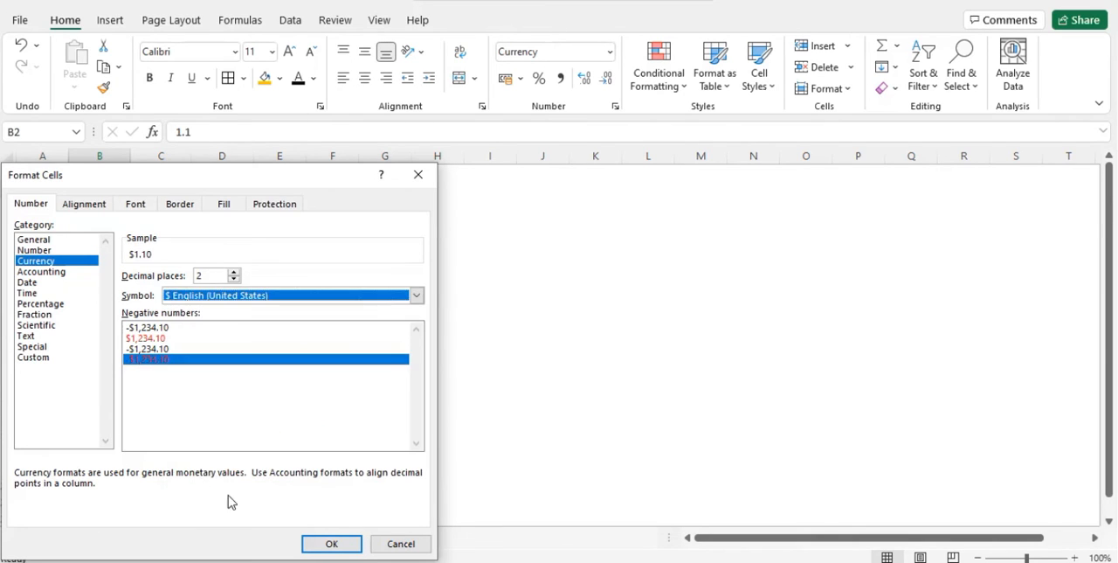
{"action": "left_click", "coordinate": [331, 541]}
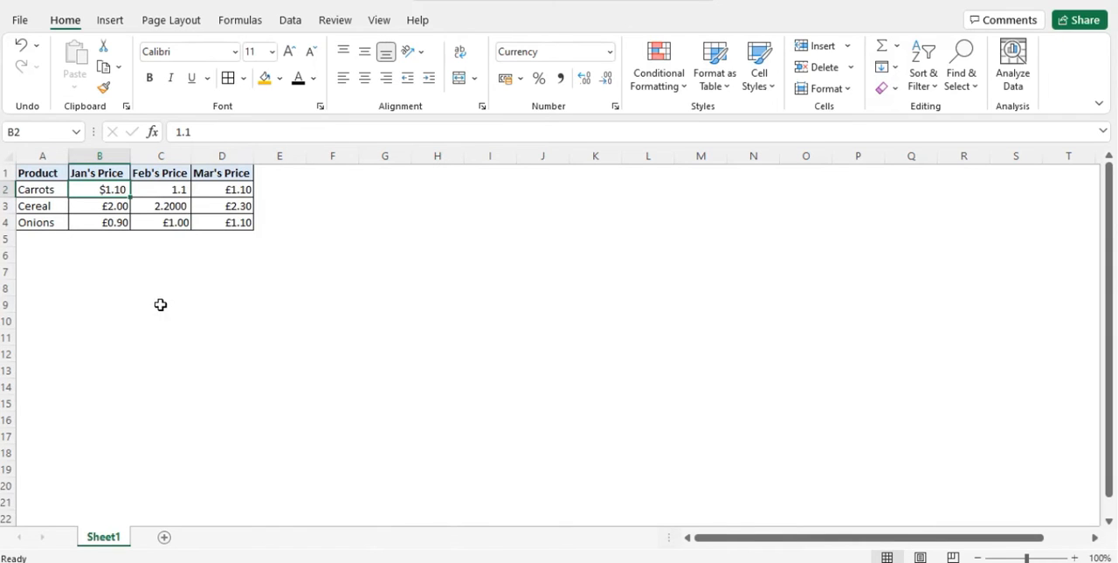
Format cell B3 as Accounting with the ¥ Japanese symbol and 1 decimal place.
{"action": "left_click", "coordinate": [98, 207]}
{"action": "right_click", "coordinate": [97, 207]}
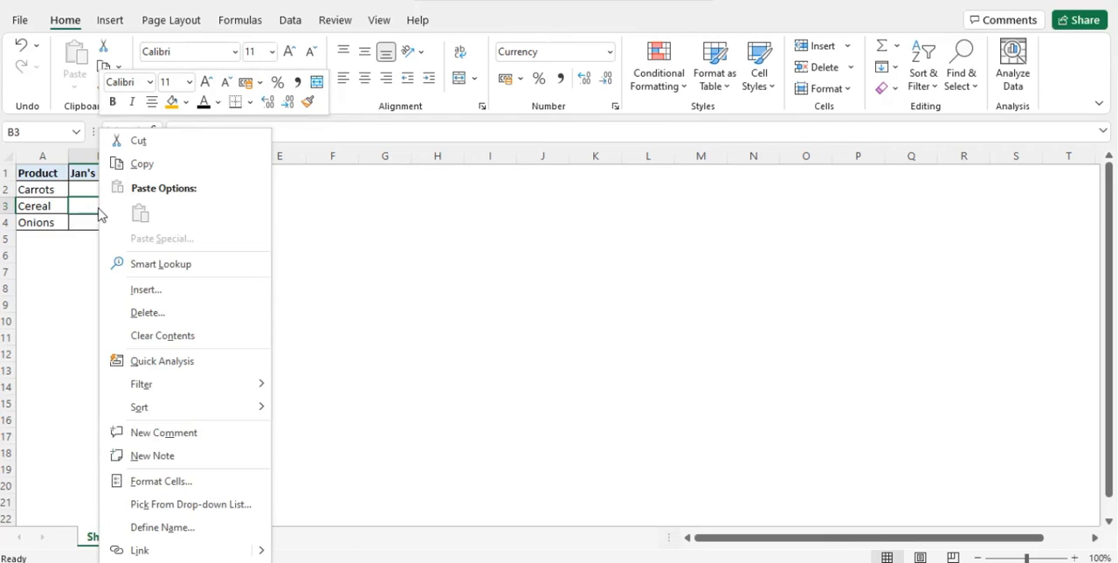
{"action": "left_click", "coordinate": [172, 479]}
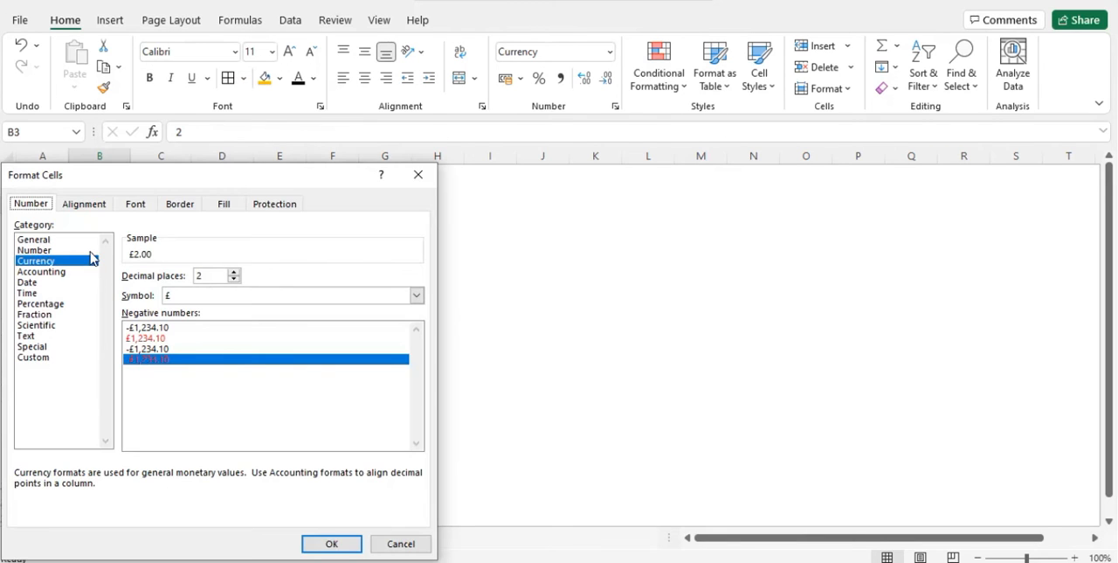
{"action": "left_click", "coordinate": [59, 274]}
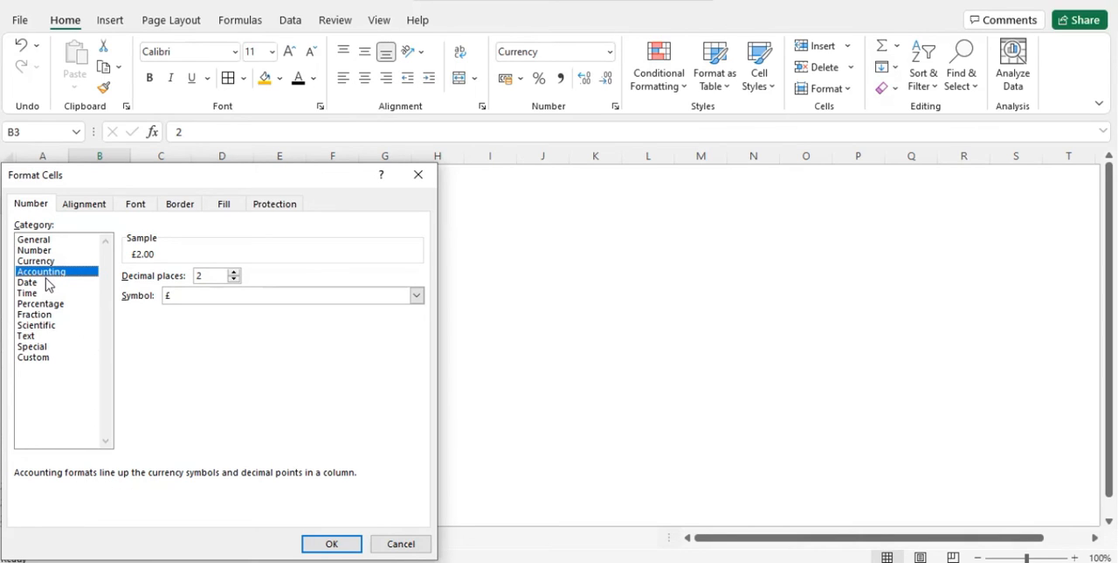
{"action": "left_click", "coordinate": [194, 295]}
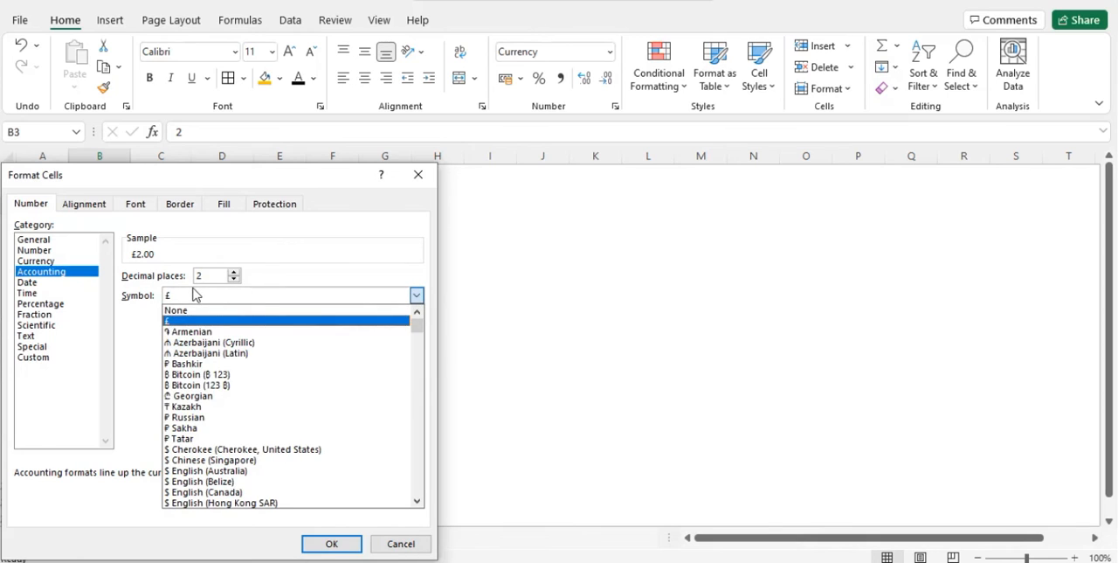
{"action": "scroll", "coordinate": [225, 417], "scroll_direction": "down", "scroll_amount": 4}
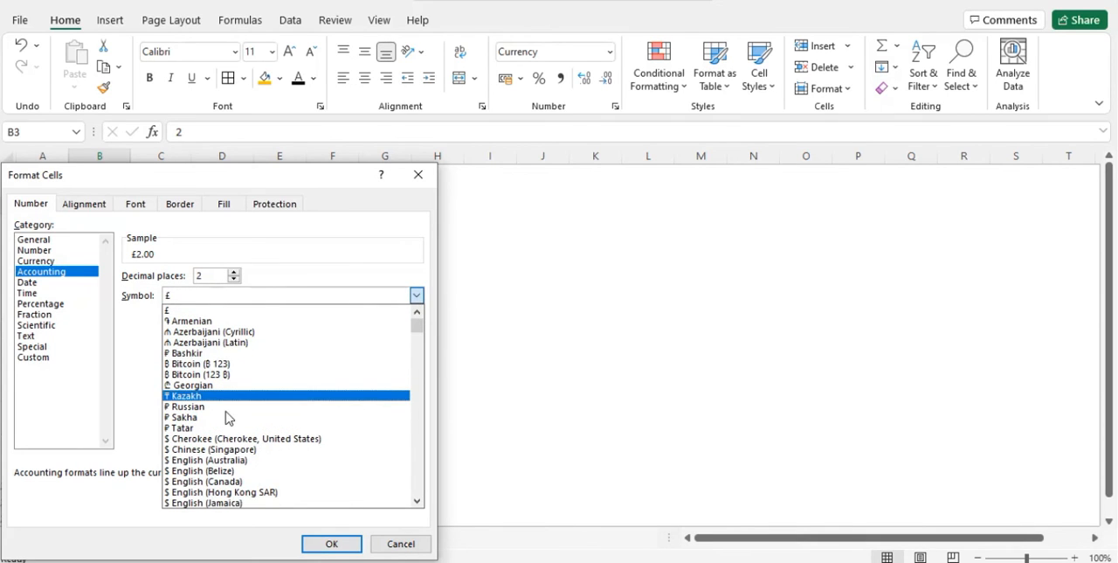
{"action": "scroll", "coordinate": [225, 418], "scroll_direction": "down", "scroll_amount": 3}
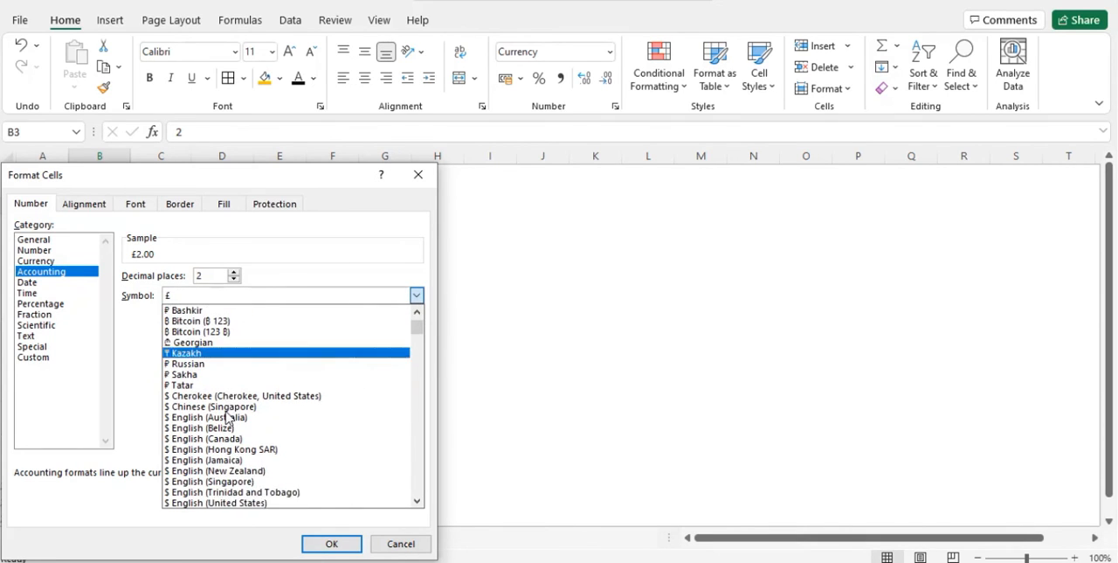
{"action": "scroll", "coordinate": [226, 418], "scroll_direction": "up", "scroll_amount": 2}
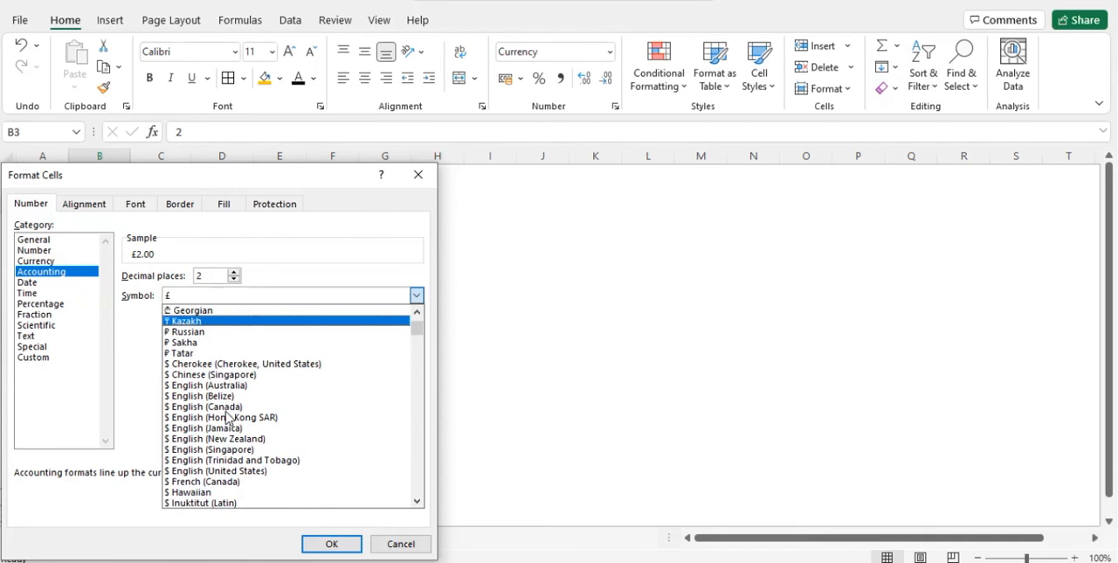
{"action": "scroll", "coordinate": [229, 416], "scroll_direction": "down", "scroll_amount": 4}
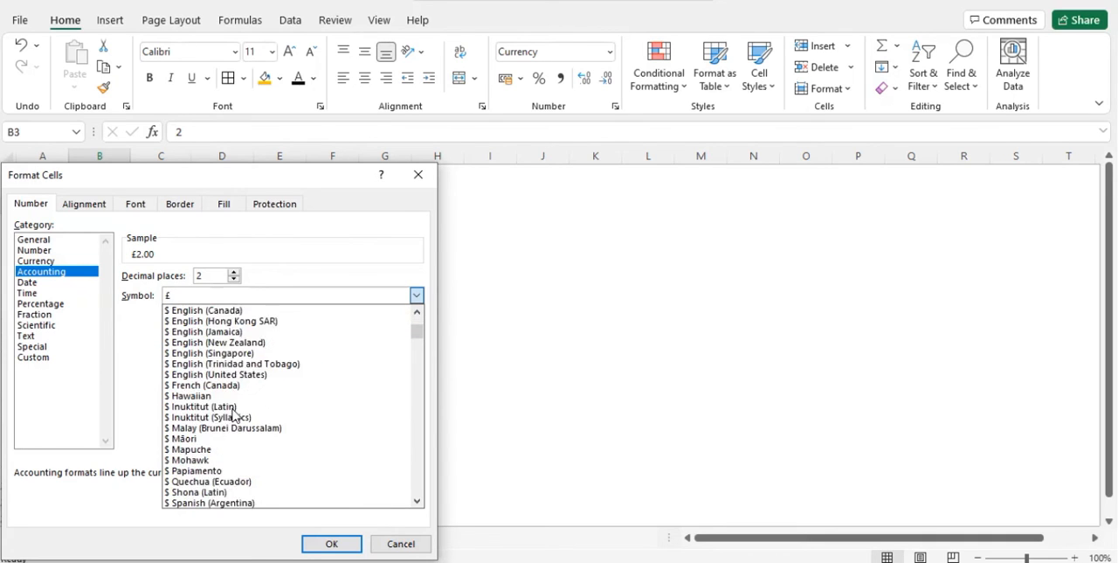
{"action": "scroll", "coordinate": [233, 416], "scroll_direction": "down", "scroll_amount": 5}
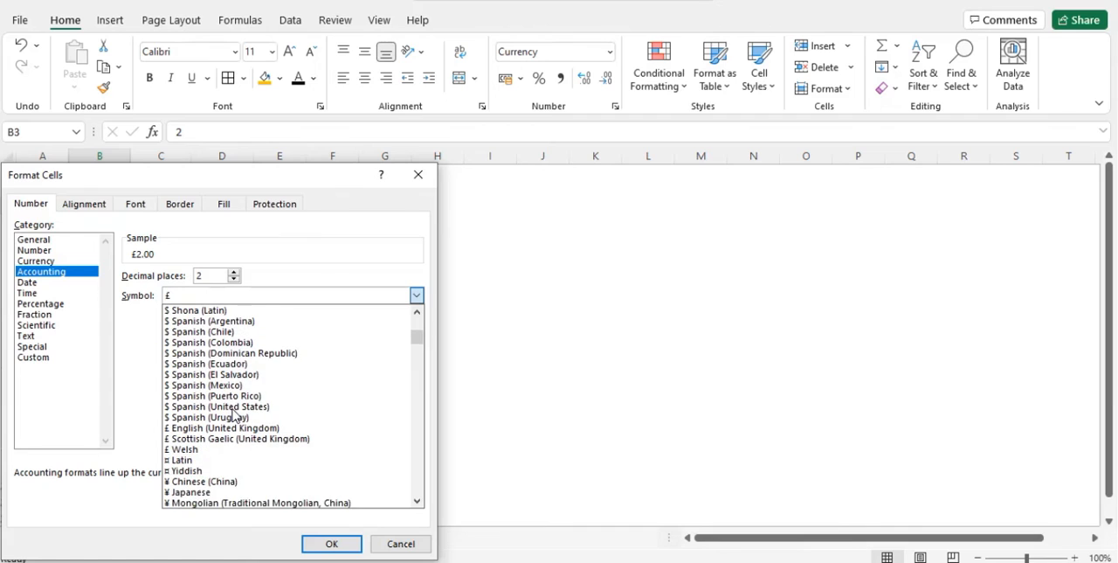
{"action": "left_click", "coordinate": [208, 492]}
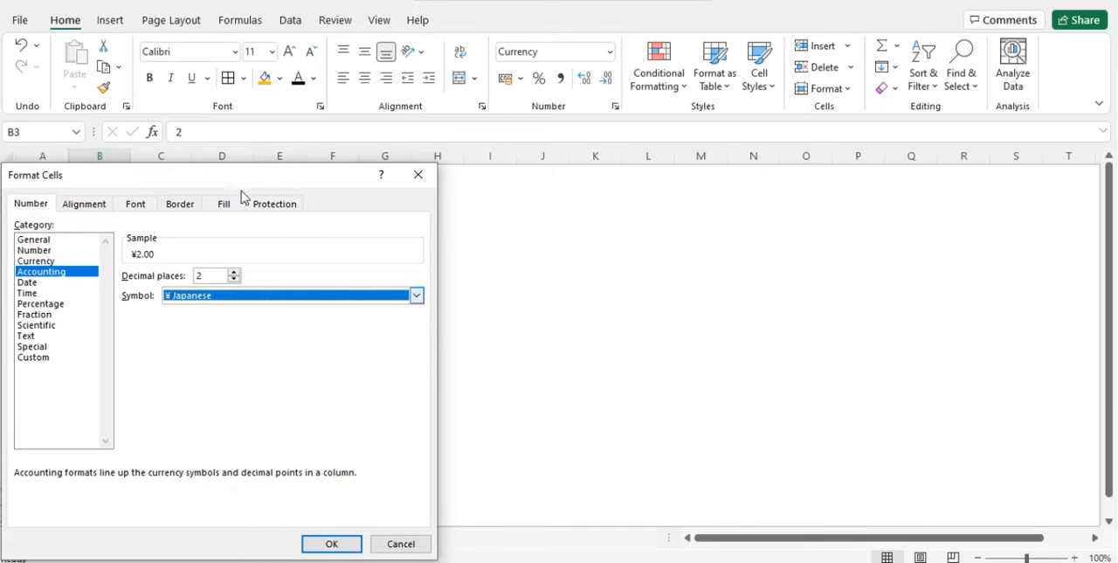
{"action": "left_click", "coordinate": [233, 280]}
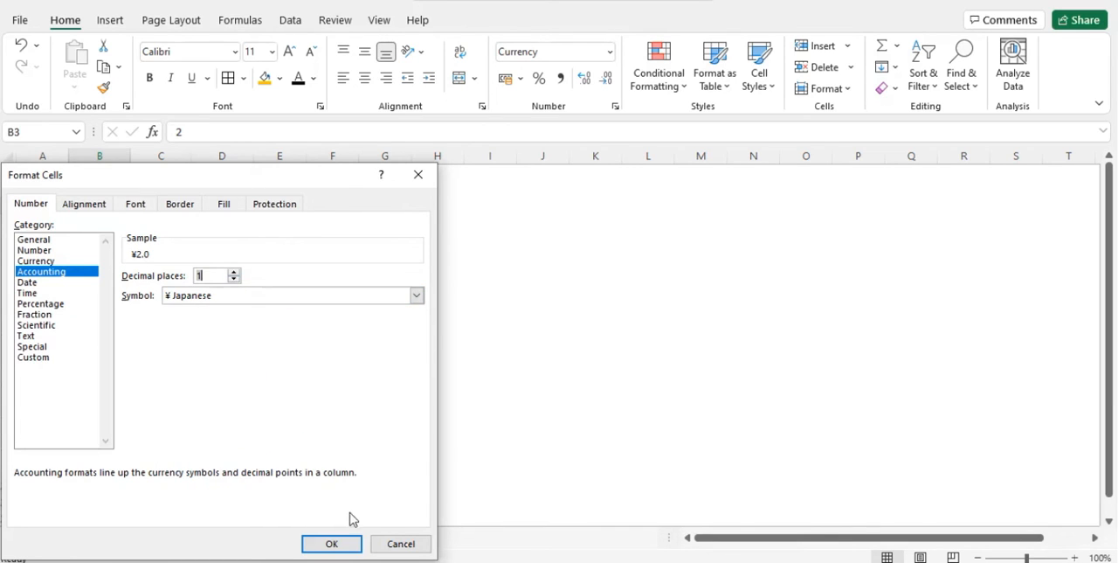
{"action": "left_click", "coordinate": [330, 545]}
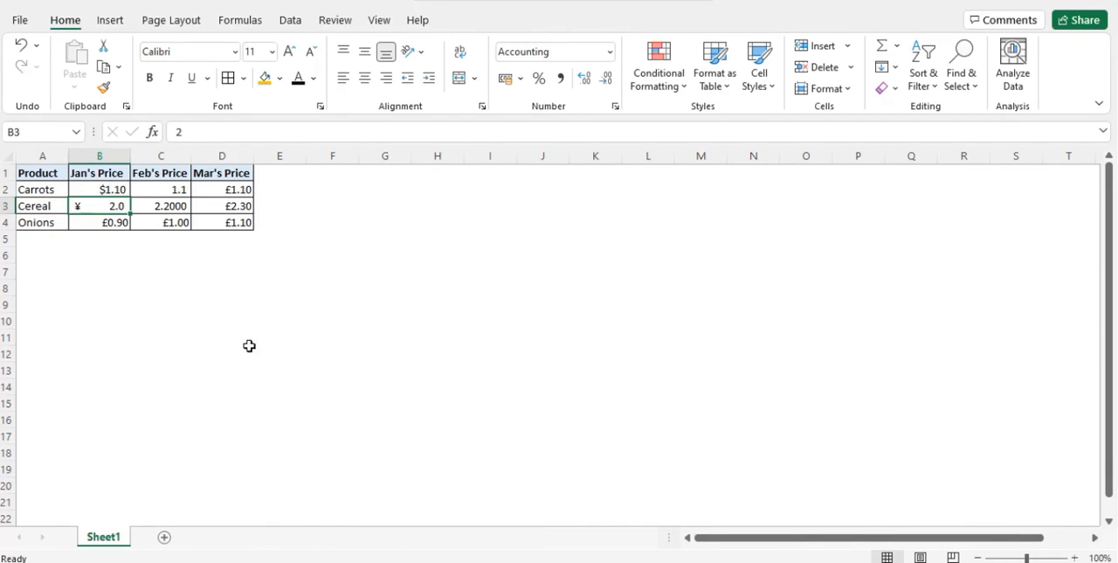
Open the cell formatting for B3 and examine the Date, Time, Percentage, Fraction, Scientific, Text and Special number categories.
{"action": "left_click", "coordinate": [100, 189]}
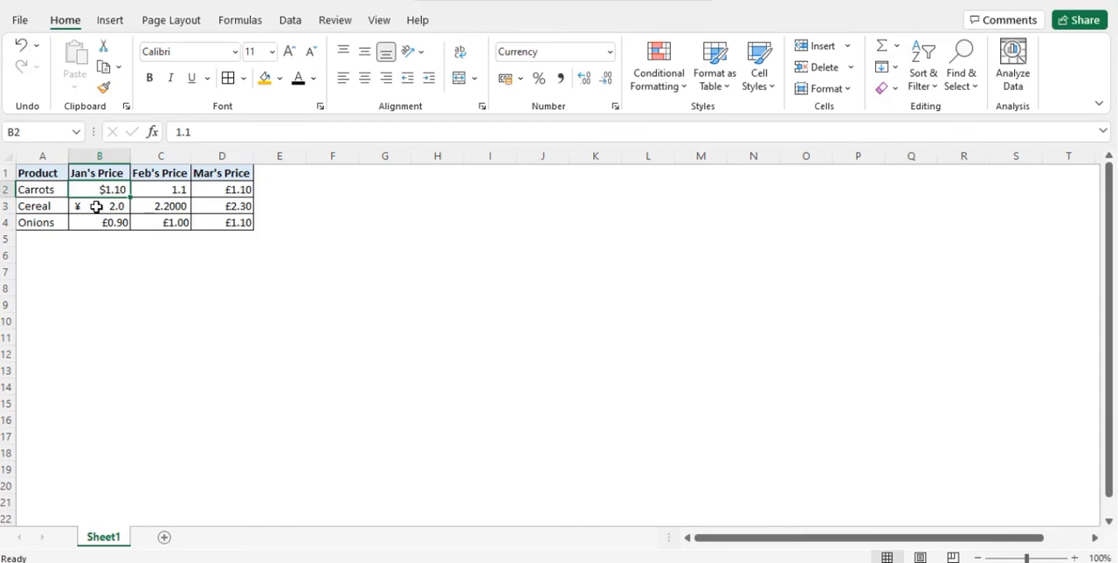
{"action": "right_click", "coordinate": [97, 206]}
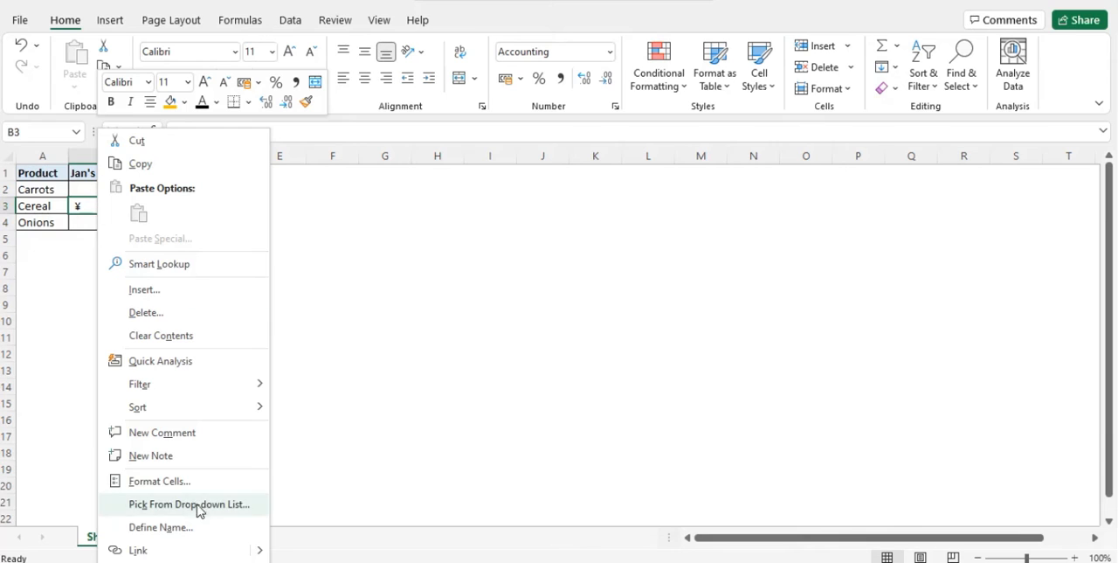
{"action": "left_click", "coordinate": [177, 482]}
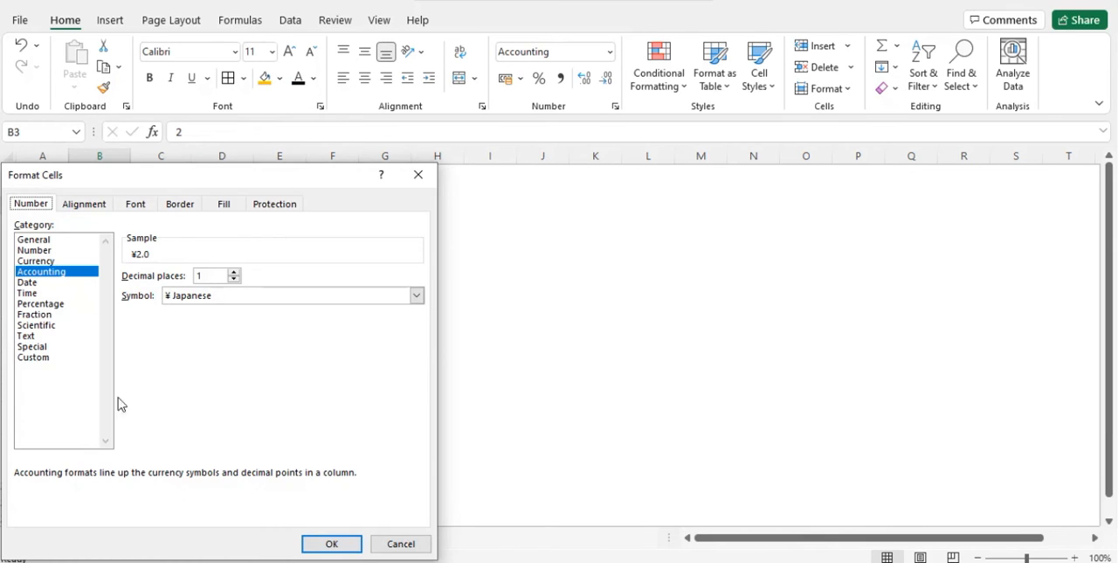
{"action": "left_click", "coordinate": [49, 287]}
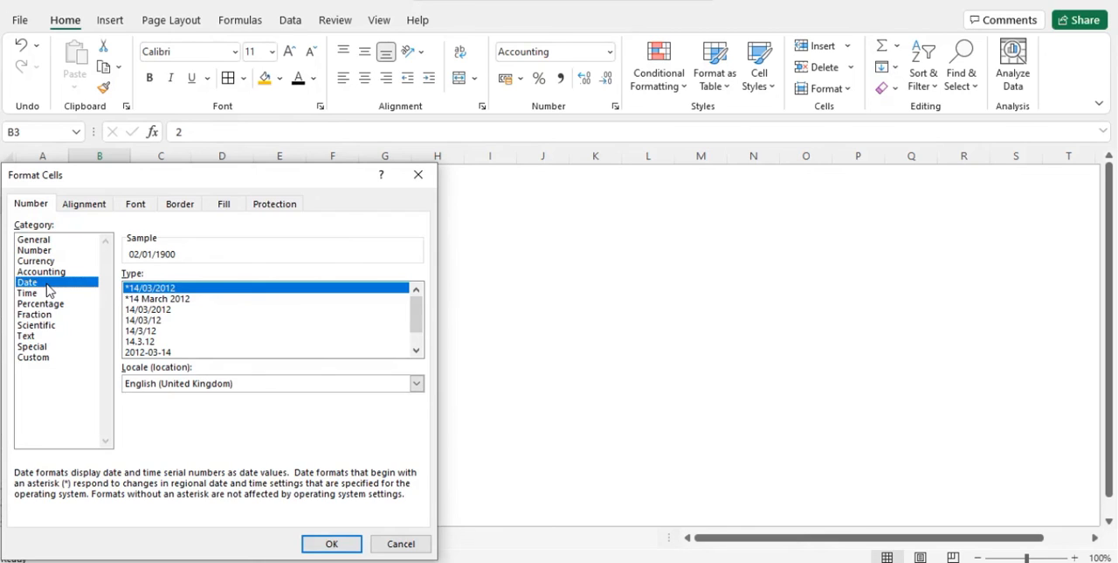
{"action": "left_click", "coordinate": [226, 387]}
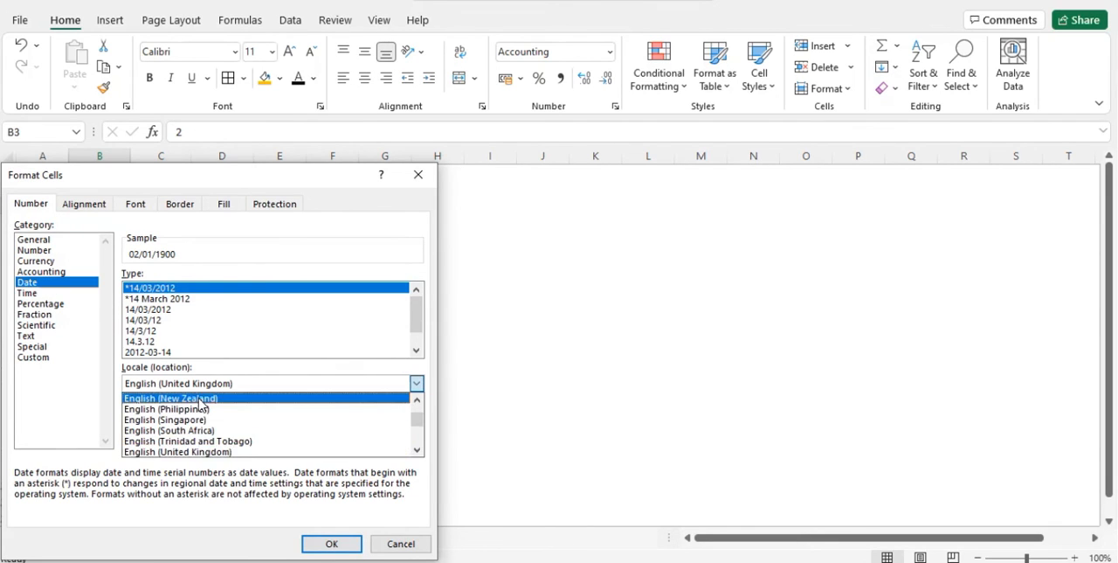
{"action": "left_click", "coordinate": [172, 507]}
{"action": "left_click", "coordinate": [66, 294]}
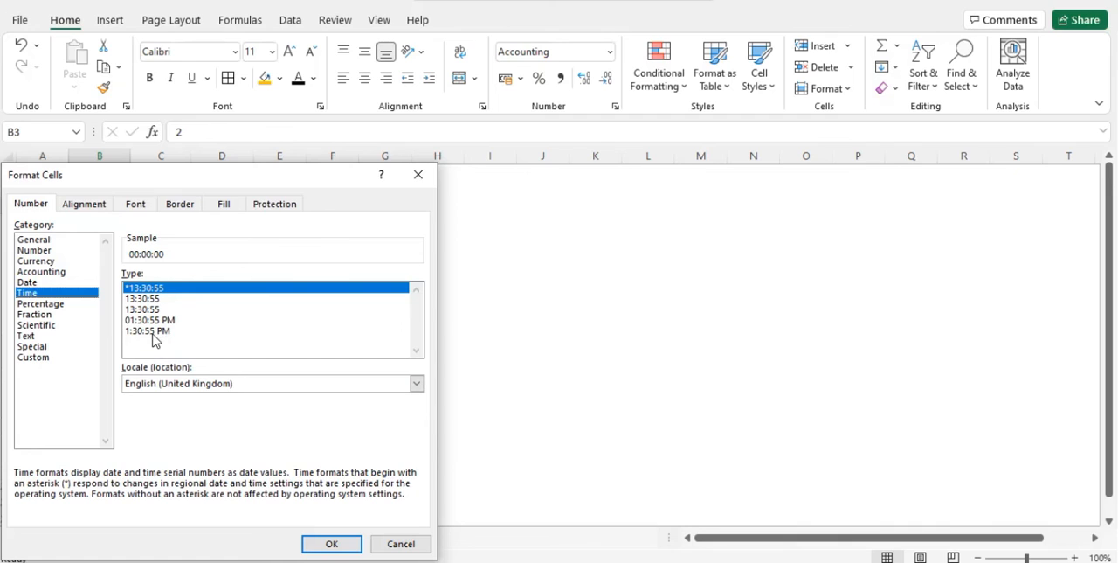
{"action": "left_click", "coordinate": [61, 306]}
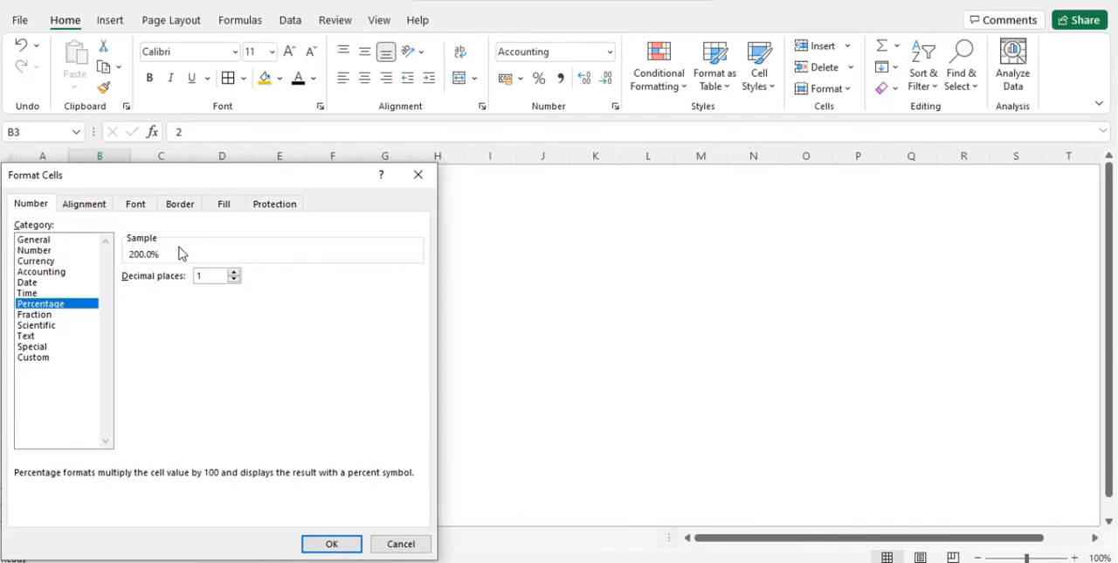
{"action": "left_click", "coordinate": [40, 314]}
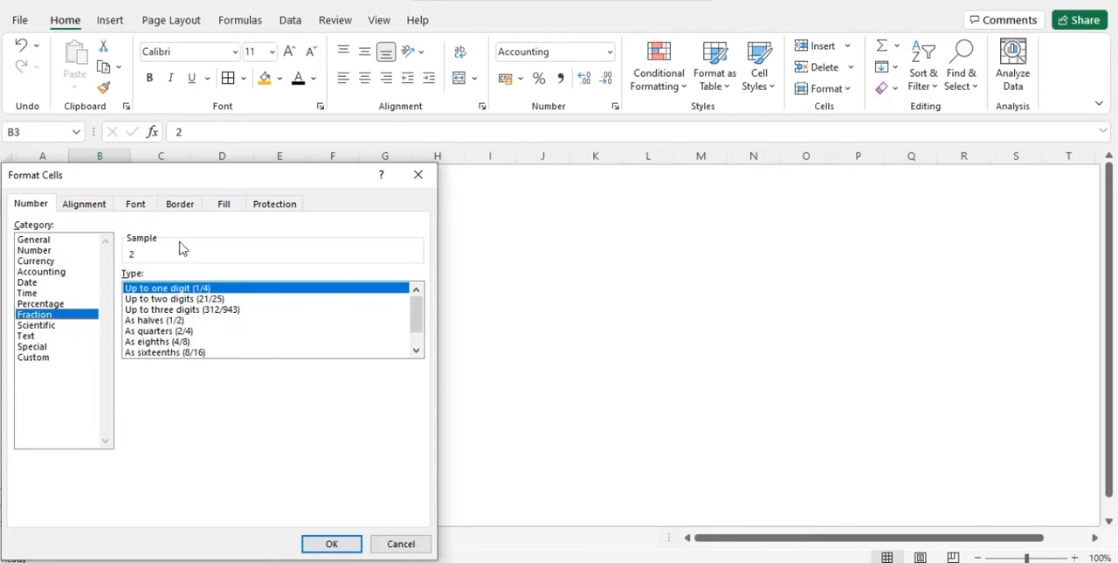
{"action": "left_click", "coordinate": [49, 328]}
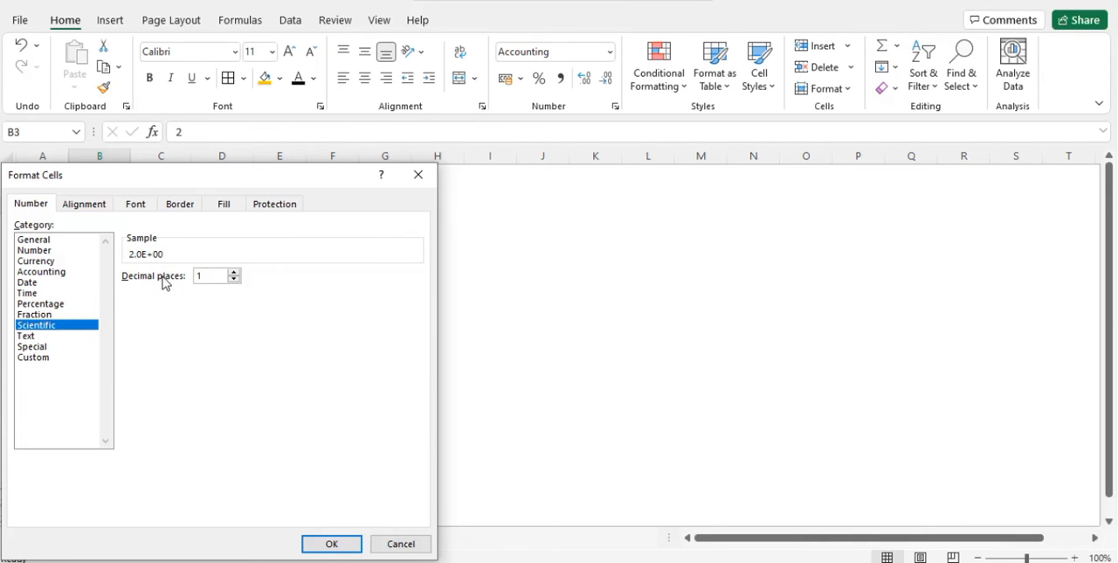
{"action": "left_click", "coordinate": [28, 336]}
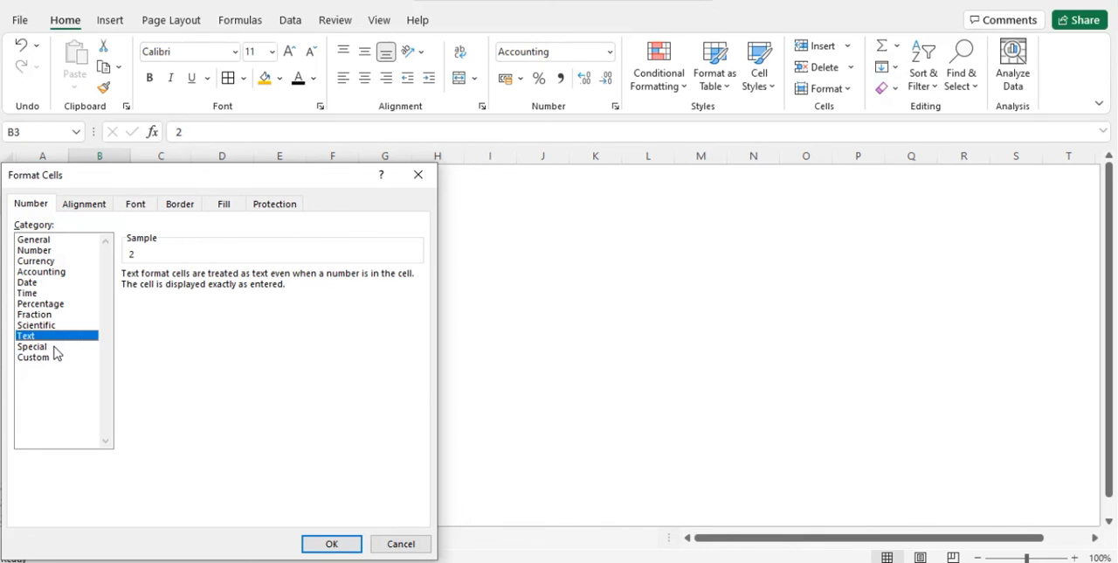
{"action": "left_click", "coordinate": [54, 347]}
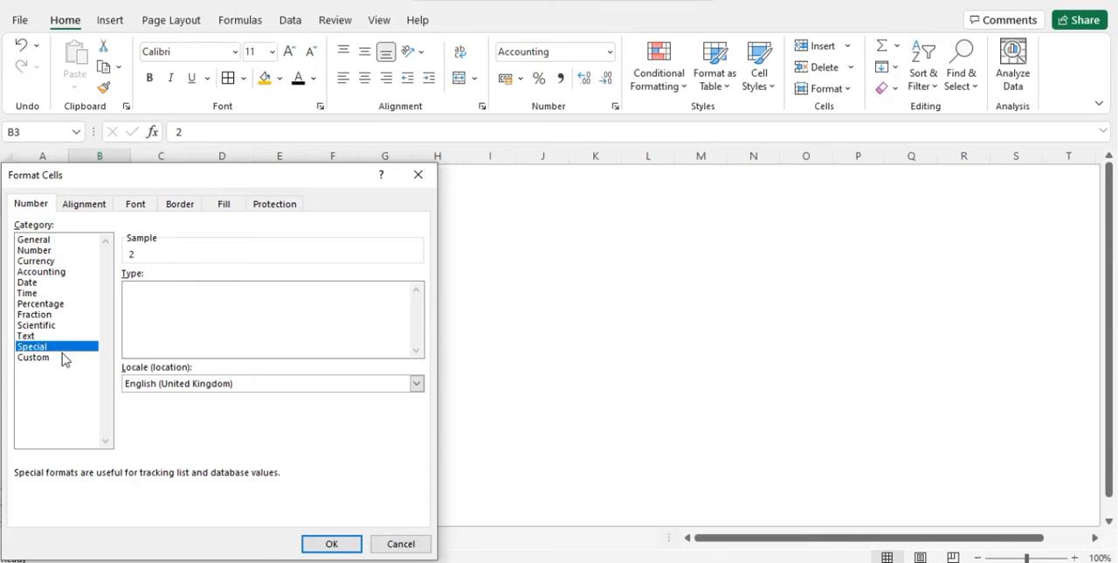
Apply the General format code from the Custom category to cell B3.
{"action": "left_click", "coordinate": [65, 357]}
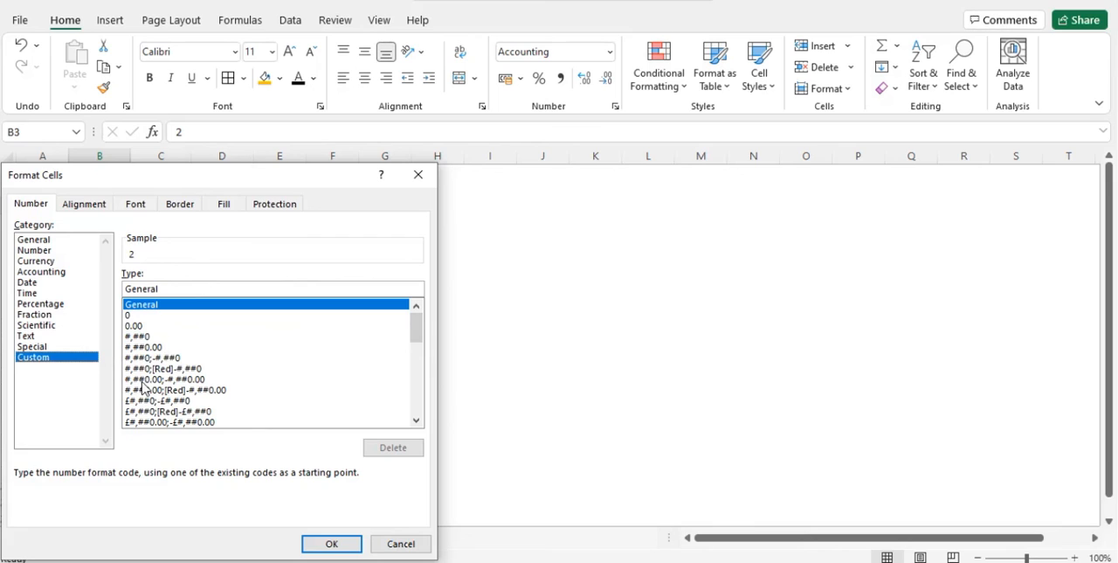
{"action": "left_click", "coordinate": [339, 545]}
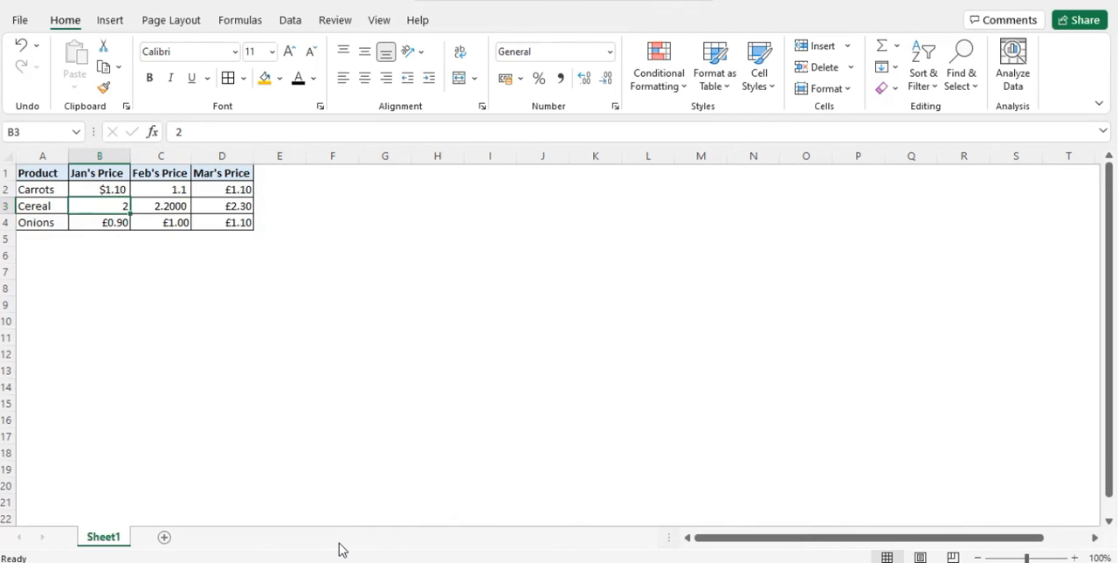